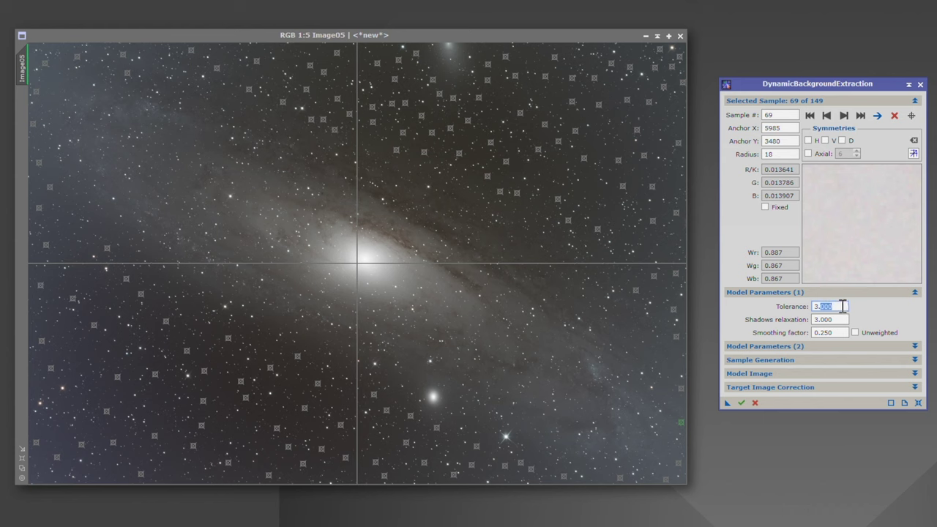
- Set the model tolerance to 3.700 for the background extraction
click(838, 319)
double_click(838, 306)
click(835, 318)
mouse_move(835, 332)
- Examine the background samples one by one from sample 1 through the upper half to the image's right edge, checking for stars
click(810, 117)
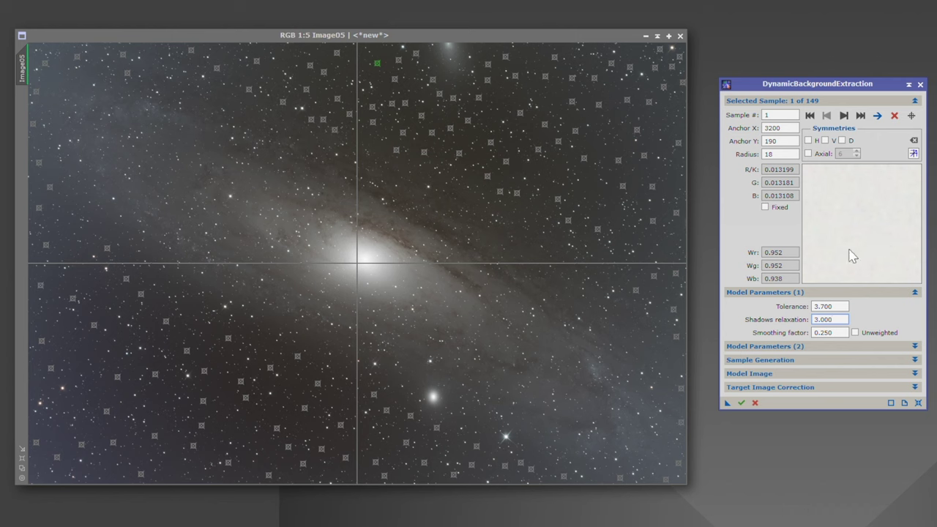
click(845, 115)
click(845, 115)
click(845, 115)
click(845, 116)
click(845, 116)
click(845, 116)
click(844, 116)
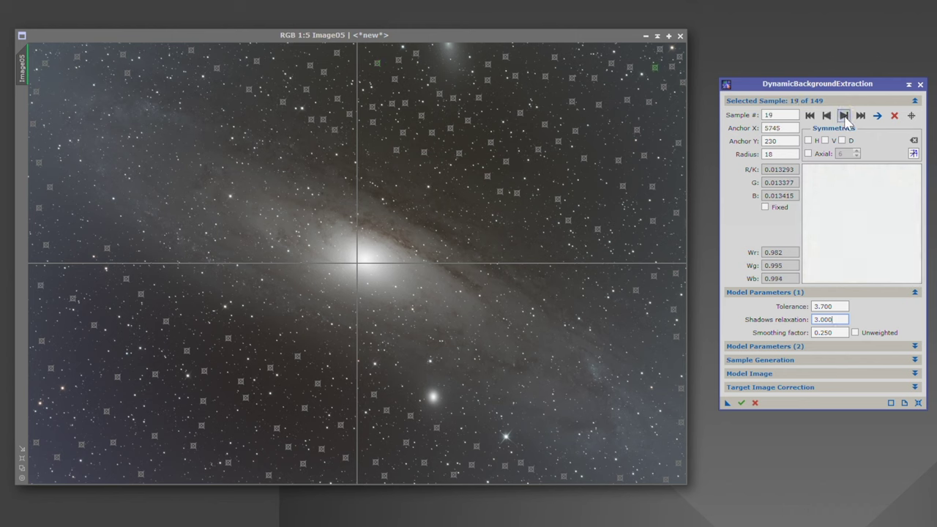
click(845, 115)
click(845, 115)
click(844, 115)
click(844, 116)
click(845, 115)
click(845, 116)
click(845, 115)
click(845, 116)
click(845, 116)
click(844, 115)
click(845, 116)
click(845, 115)
click(845, 116)
click(845, 115)
click(845, 115)
click(844, 116)
click(845, 116)
click(845, 116)
click(845, 116)
click(845, 115)
click(845, 116)
click(844, 116)
click(844, 115)
click(845, 115)
click(845, 116)
click(845, 116)
click(844, 115)
click(845, 115)
click(845, 115)
click(845, 116)
click(845, 116)
click(845, 116)
- Return to sample 66 near the image's right edge and move it to about X 5955, Y 2685
click(827, 115)
click(826, 115)
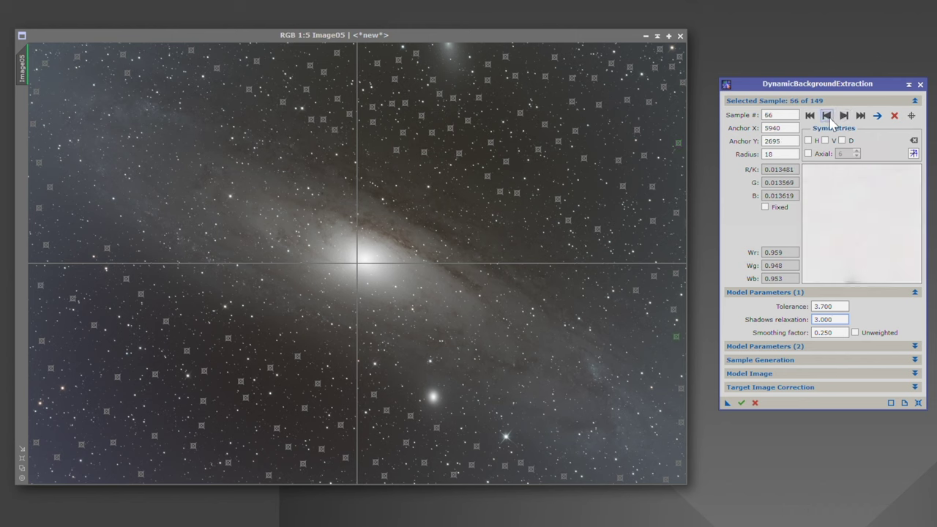
click(680, 340)
drag(680, 340, 680, 340)
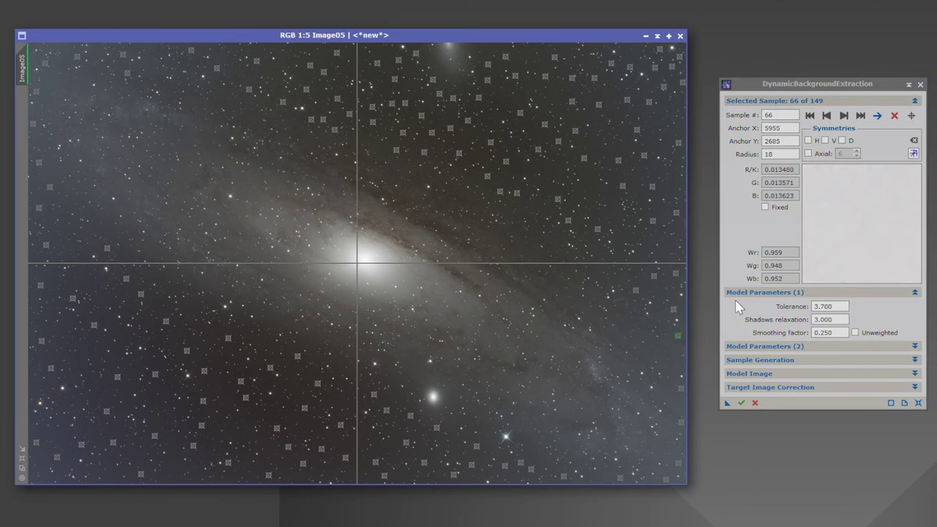
- Advance to sample 70 in the image's lower-right corner and move it to about X 5975, Y 3865, clear of the star
click(844, 115)
click(844, 115)
click(844, 116)
click(844, 116)
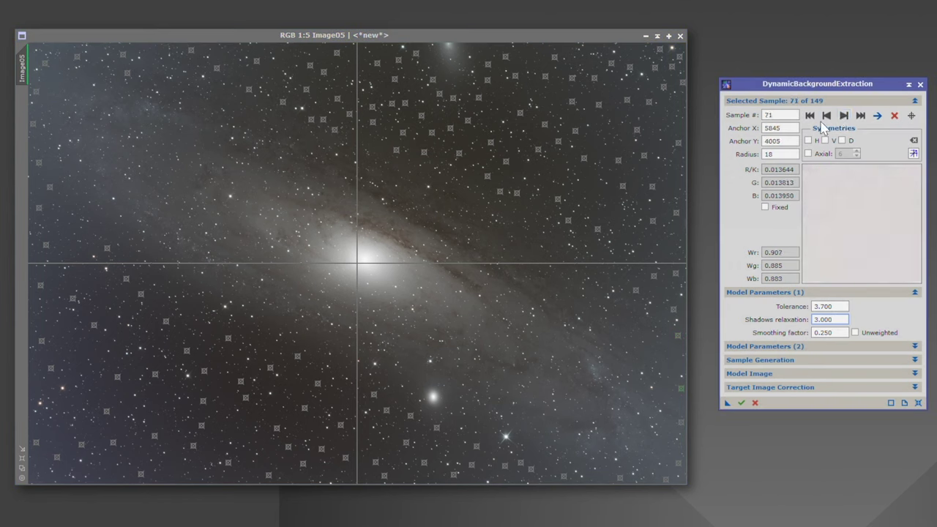
click(680, 469)
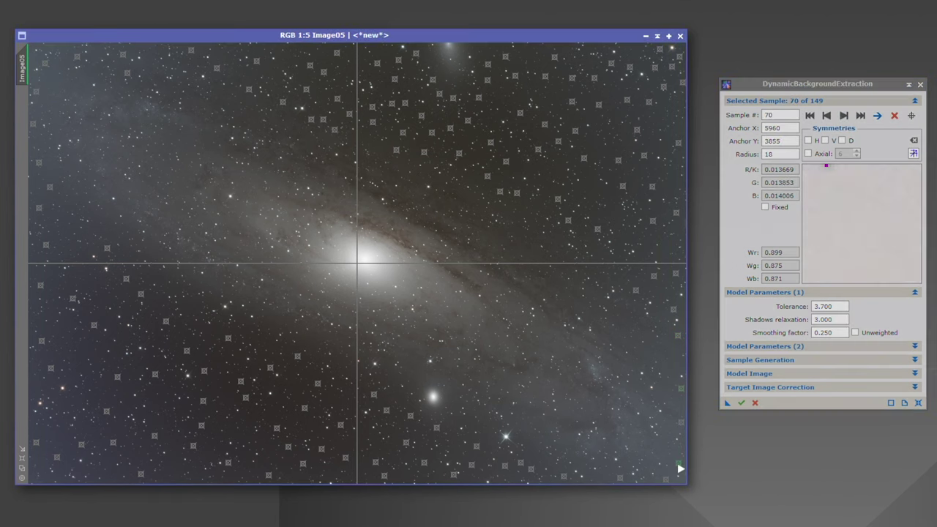
- Examine the remaining samples from sample 71 onward, along the image's lower part and up its left edge, for stars
click(844, 119)
click(844, 116)
click(844, 116)
click(844, 115)
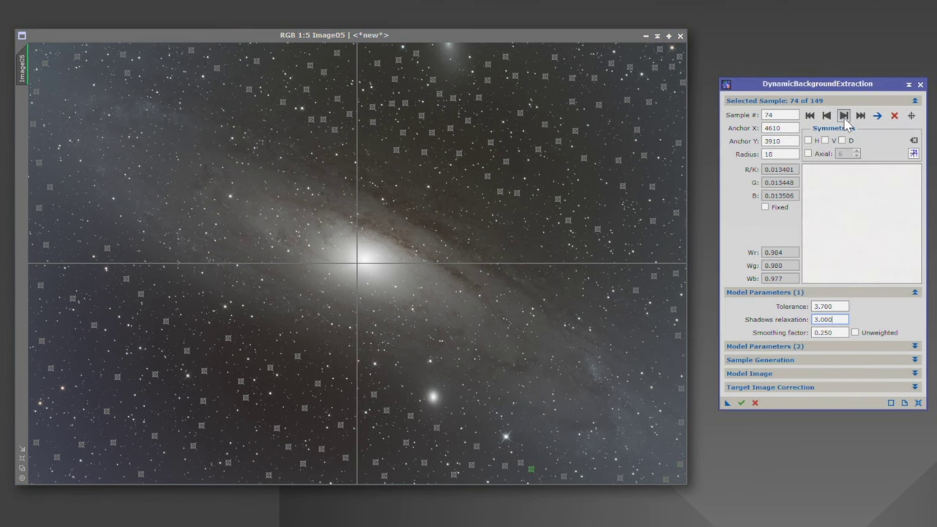
click(844, 116)
click(844, 116)
click(844, 116)
click(844, 116)
click(844, 116)
click(844, 116)
click(844, 115)
click(844, 115)
click(844, 115)
click(844, 116)
click(844, 116)
click(844, 115)
click(844, 115)
click(844, 116)
click(844, 116)
click(844, 116)
click(844, 115)
click(844, 116)
click(844, 116)
click(844, 116)
click(844, 115)
click(844, 116)
click(844, 115)
click(844, 116)
click(844, 116)
click(844, 116)
click(844, 115)
click(844, 115)
click(844, 116)
click(844, 116)
click(844, 115)
click(844, 116)
click(844, 115)
click(844, 116)
click(844, 116)
click(844, 116)
click(844, 115)
click(844, 116)
- Move sample 129 to about X 55, Y 1105 and sample 130 to about X 30, Y 745, clear of the stars
click(827, 116)
click(827, 117)
click(844, 116)
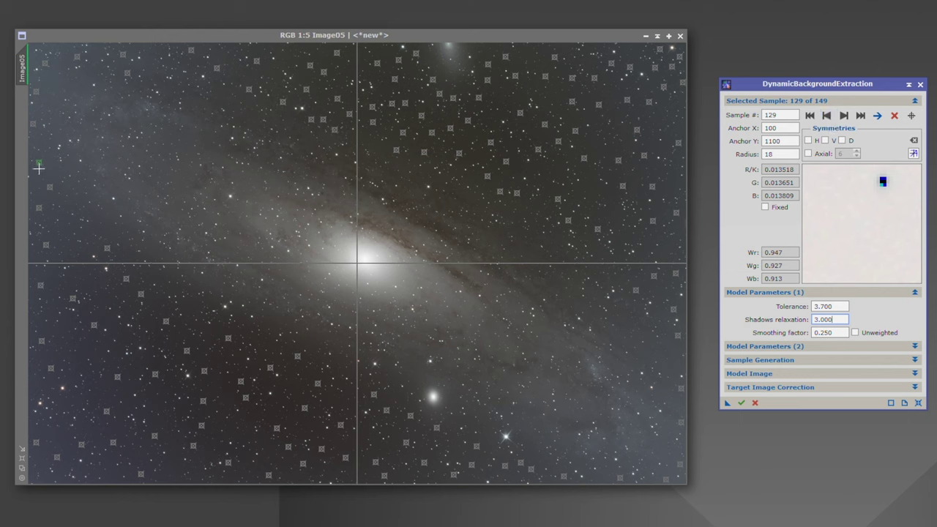
drag(41, 168, 36, 165)
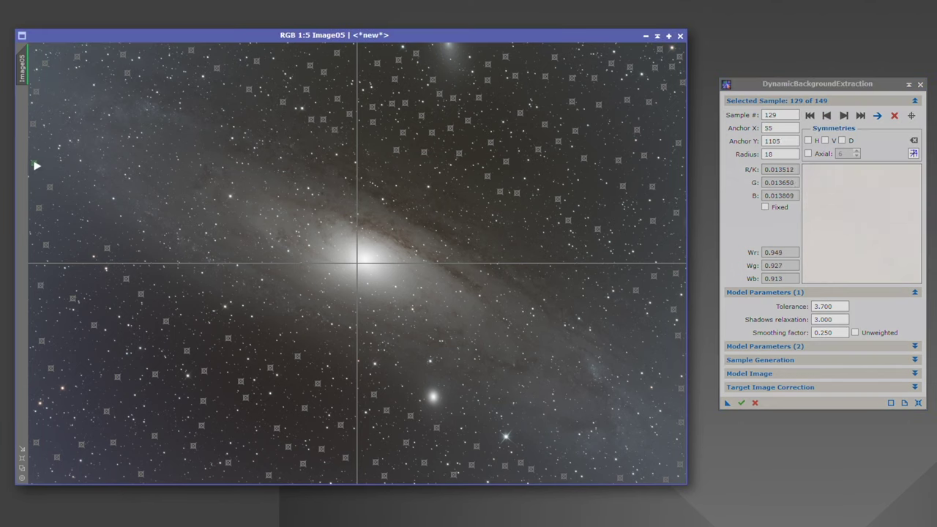
click(844, 116)
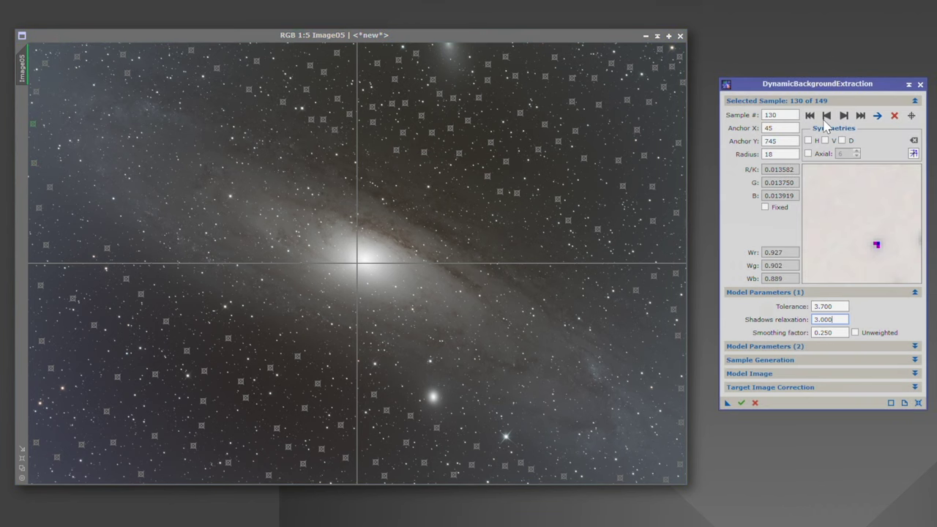
drag(35, 128, 33, 127)
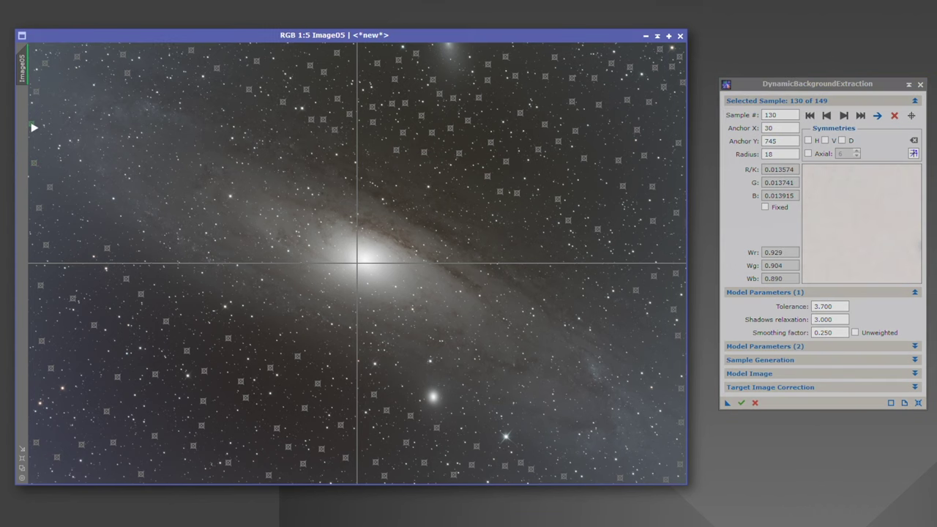
- Review the whole set of samples a second time, up to sample 133 near the image's upper-left corner, looking for remaining stars
click(844, 116)
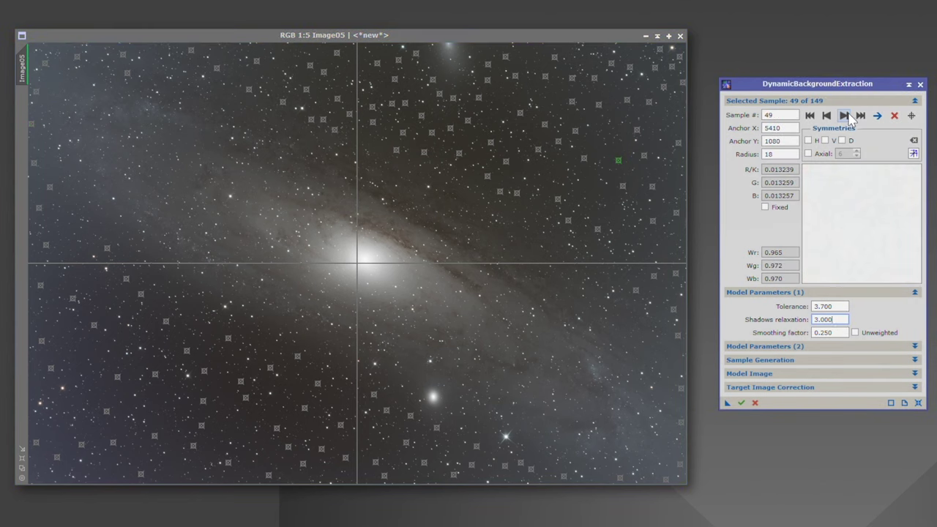
click(844, 116)
click(844, 115)
click(844, 116)
click(844, 116)
click(844, 115)
click(844, 116)
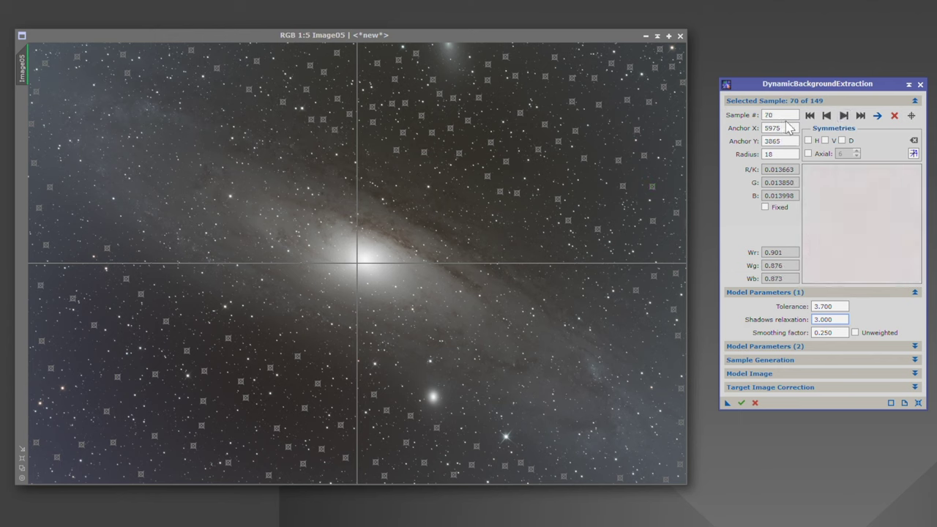
click(844, 116)
click(844, 116)
click(844, 116)
click(844, 116)
click(844, 116)
click(844, 115)
click(844, 115)
click(844, 115)
click(844, 116)
click(844, 116)
click(844, 116)
click(844, 116)
click(844, 116)
click(844, 115)
click(844, 116)
click(844, 116)
click(844, 116)
click(844, 115)
click(844, 115)
click(844, 116)
click(844, 116)
click(844, 116)
click(844, 116)
click(844, 116)
click(844, 115)
click(844, 115)
click(844, 115)
click(844, 115)
click(844, 116)
click(844, 115)
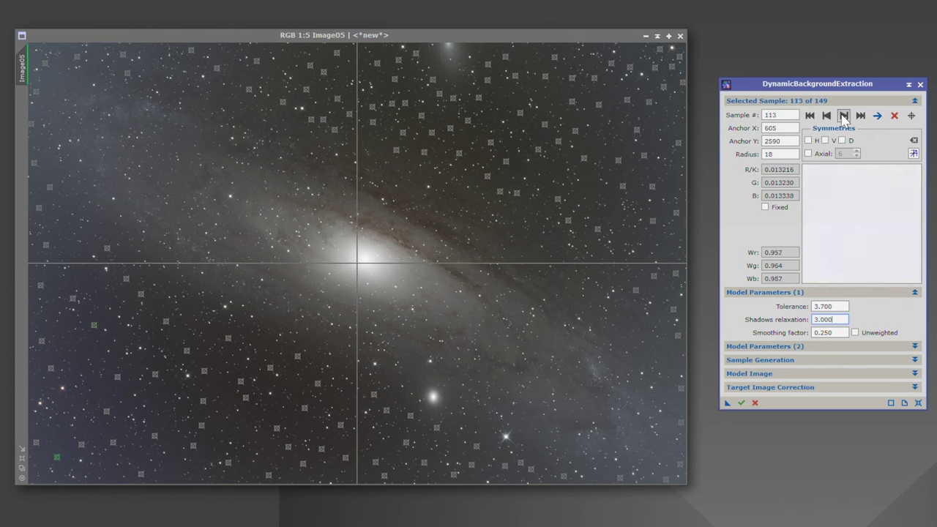
click(844, 116)
click(844, 116)
click(844, 115)
click(844, 115)
click(844, 115)
click(844, 116)
click(844, 115)
click(844, 116)
click(844, 116)
click(844, 116)
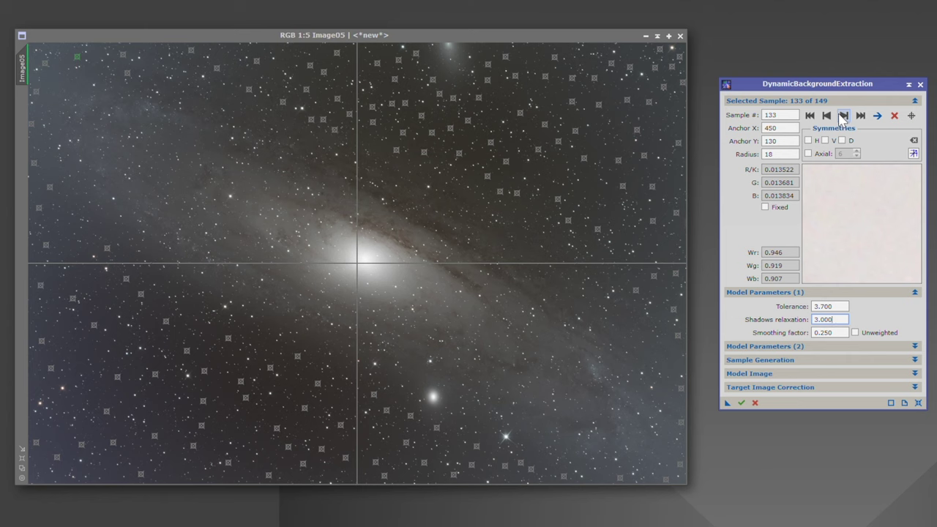
- Go back to sample 131 near the image's upper-left edge, shift it slightly off the star, and check the samples that follow
click(827, 116)
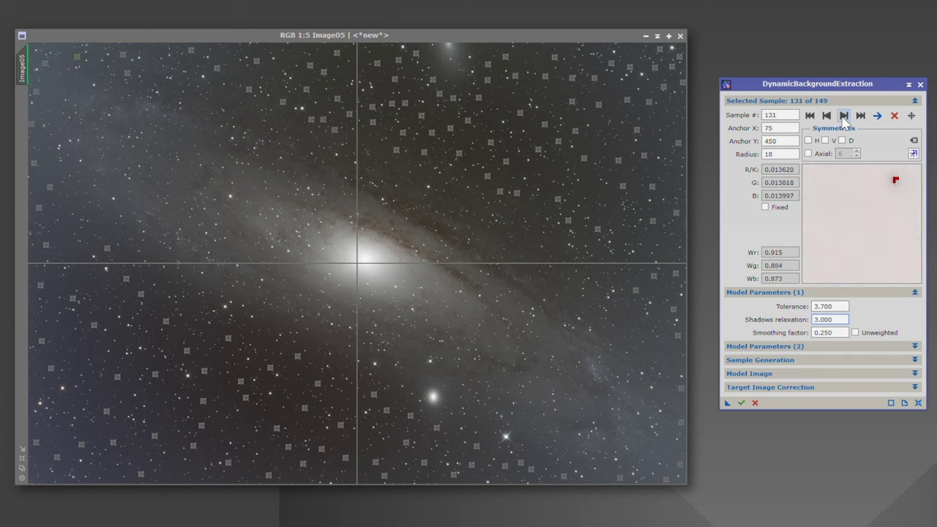
drag(38, 97, 37, 99)
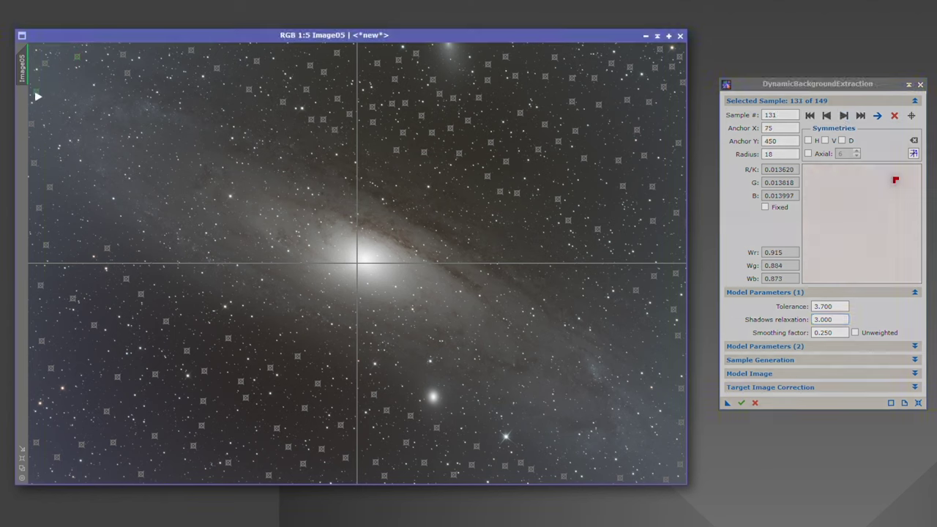
click(844, 115)
click(844, 116)
click(844, 115)
click(844, 116)
click(844, 115)
click(844, 116)
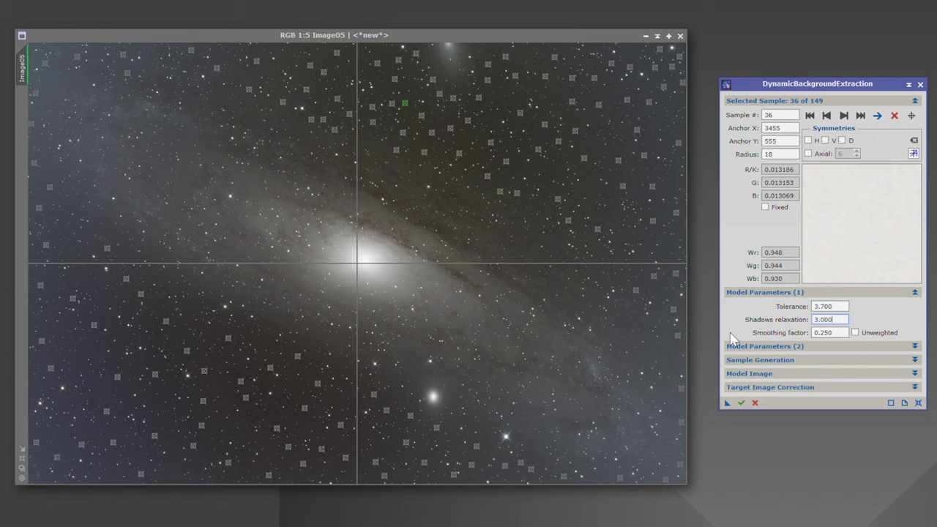
- Set the target image correction to Subtraction and save the configured process as an instance on the workspace
click(798, 388)
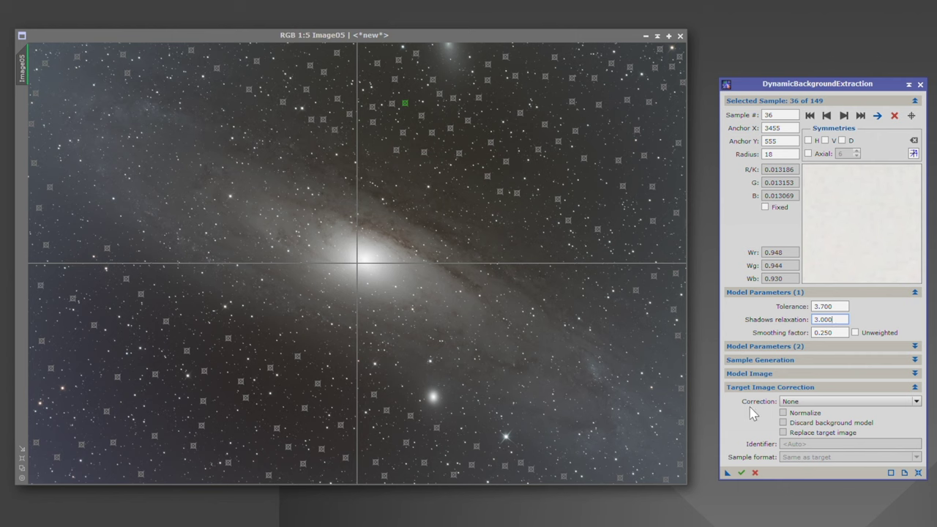
click(794, 401)
click(799, 426)
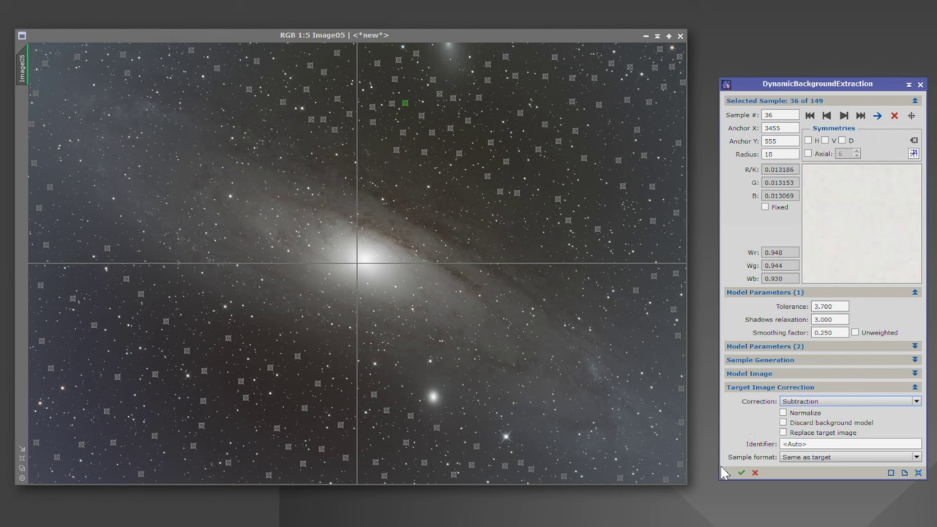
drag(728, 472, 738, 508)
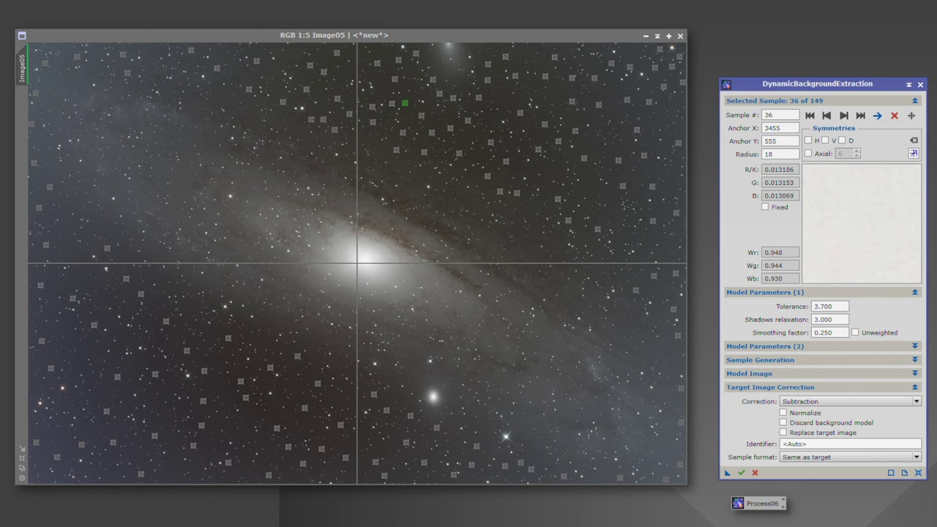
- Cancel the active DynamicBackgroundExtraction session, restore it from the saved Process06 icon, and store that icon beside the other workspace icons
click(920, 84)
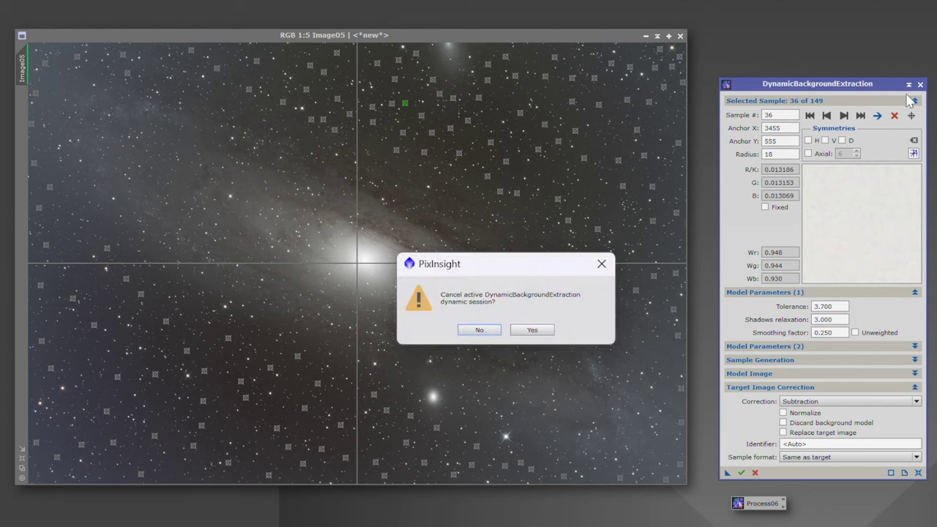
click(542, 330)
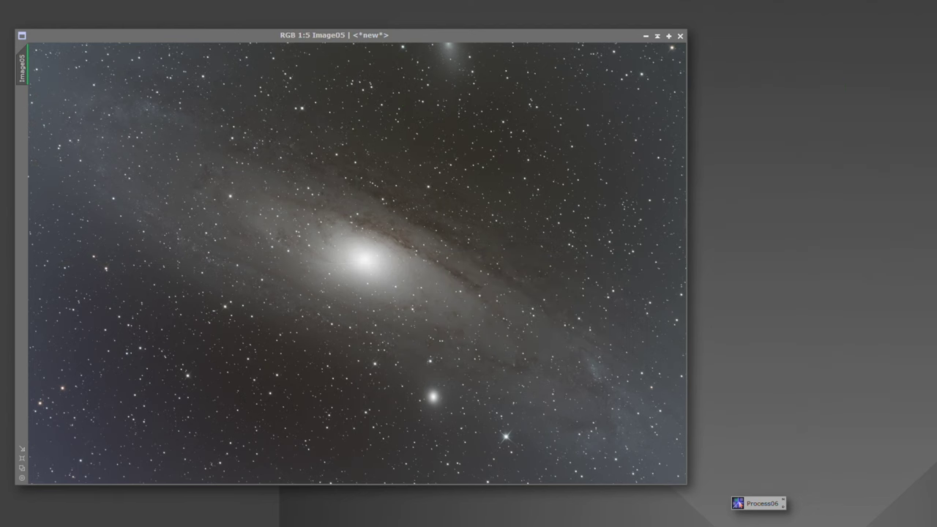
double_click(768, 505)
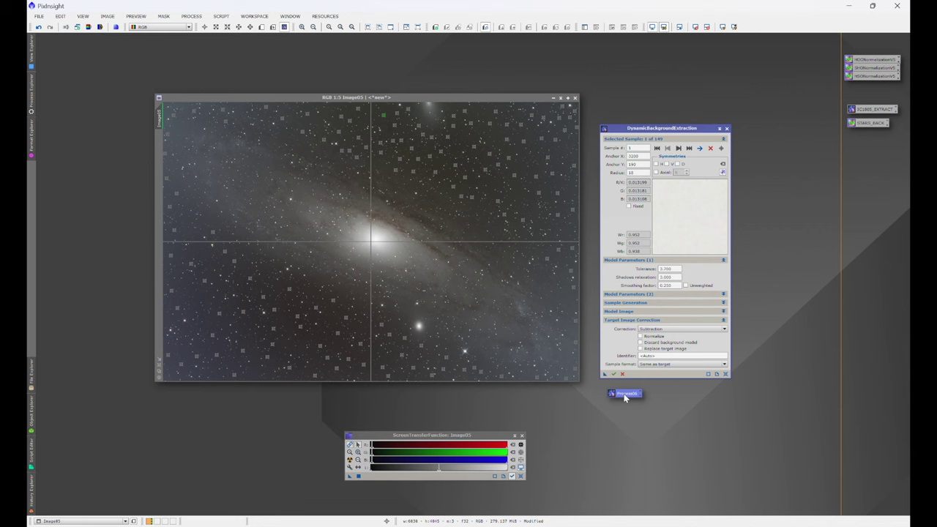
drag(625, 397, 871, 158)
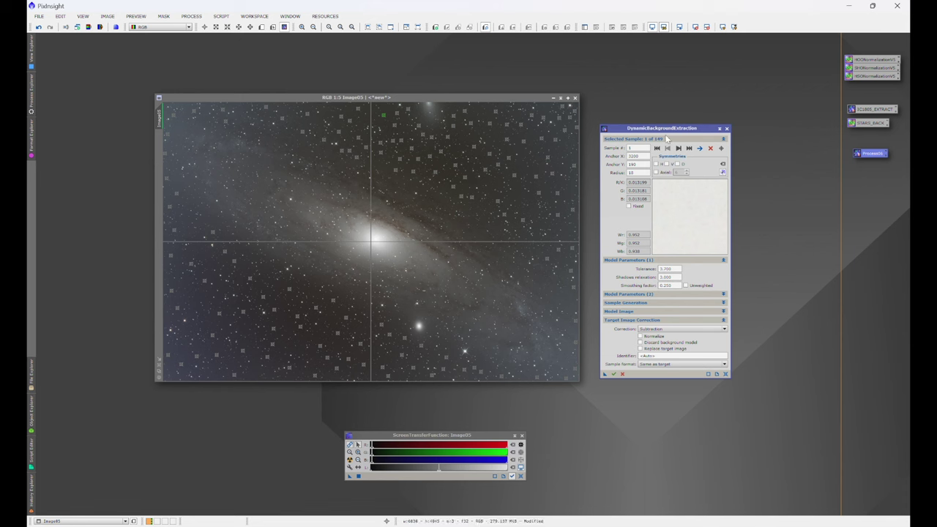
- Apply the DynamicBackgroundExtraction process to Image05 and end its session, moving ScreenTransferFunction clear of the images
drag(605, 375, 464, 284)
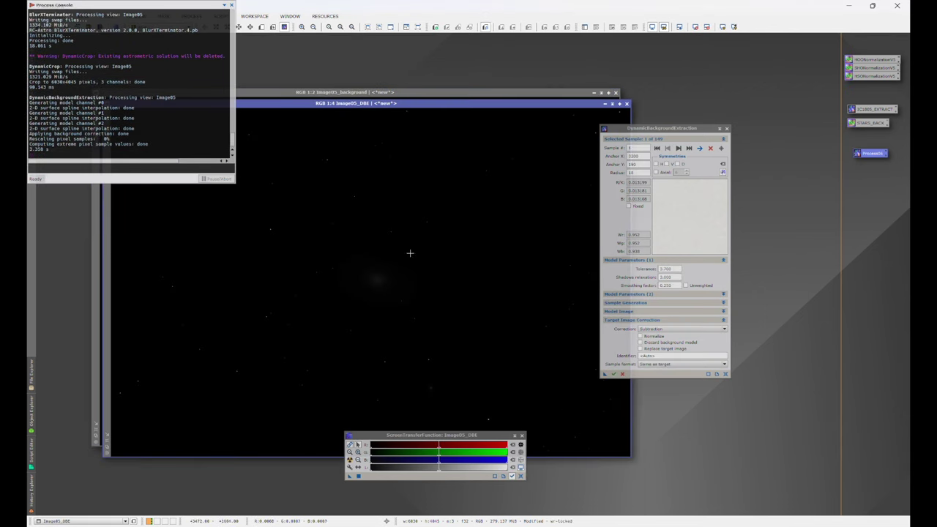
click(231, 5)
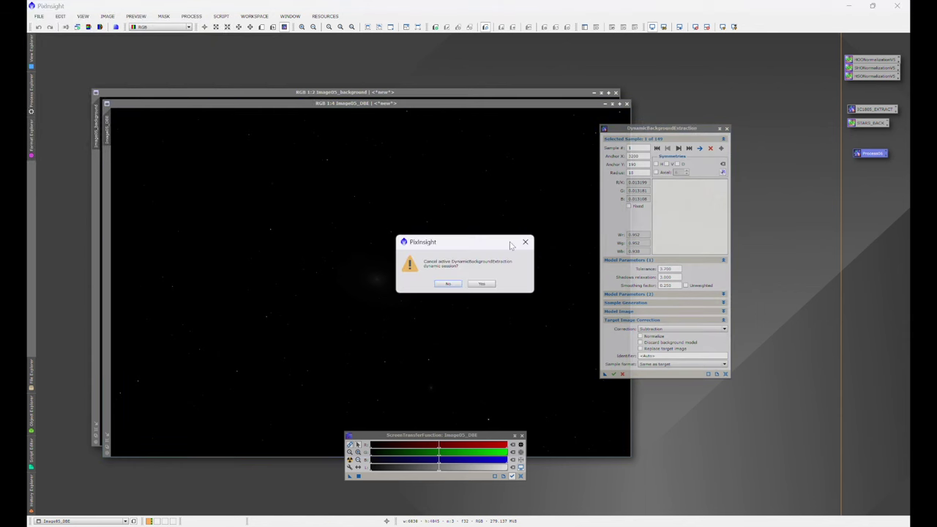
click(482, 284)
drag(424, 435, 721, 53)
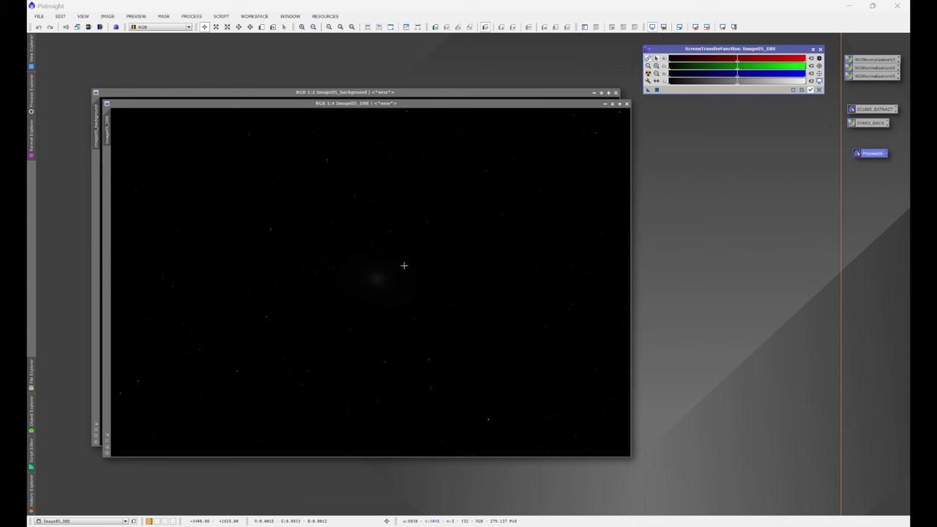
- Auto-stretch the extracted background model Image05_background to inspect its gradients, and close that image
click(394, 93)
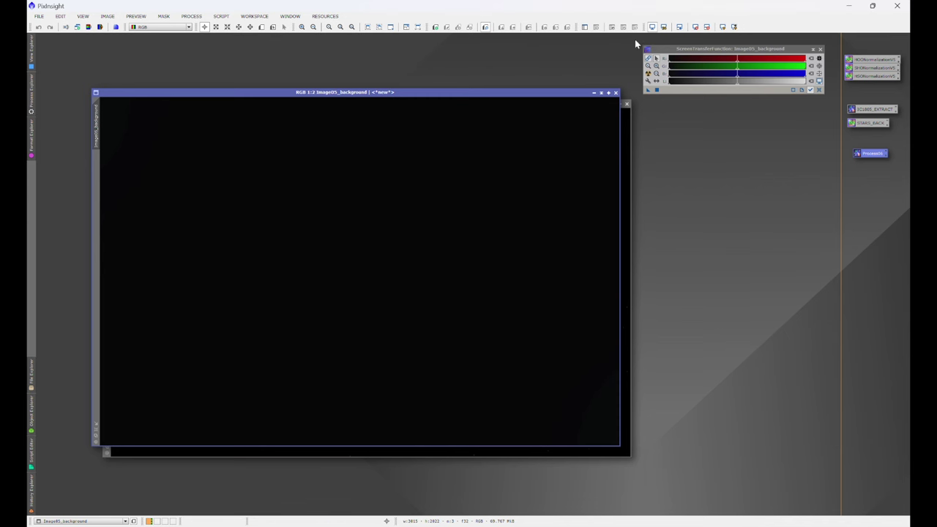
key(ctrl+a)
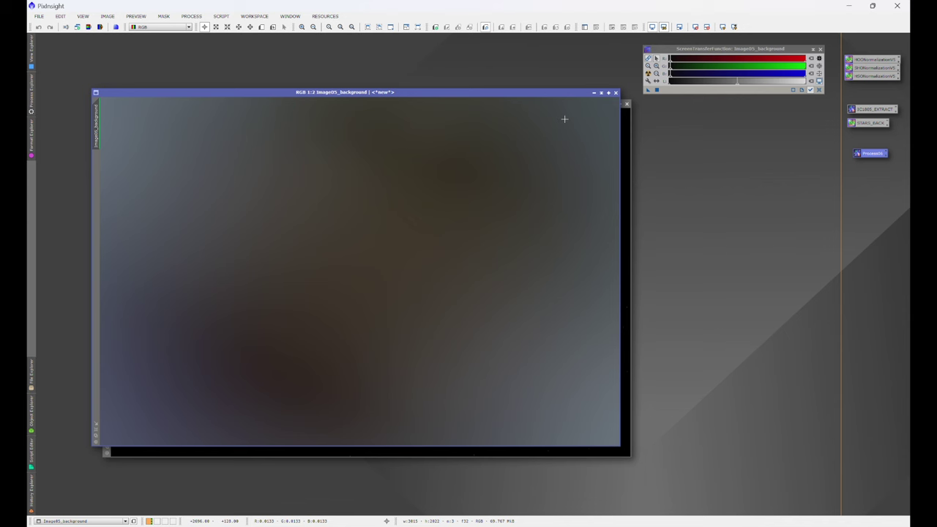
click(616, 93)
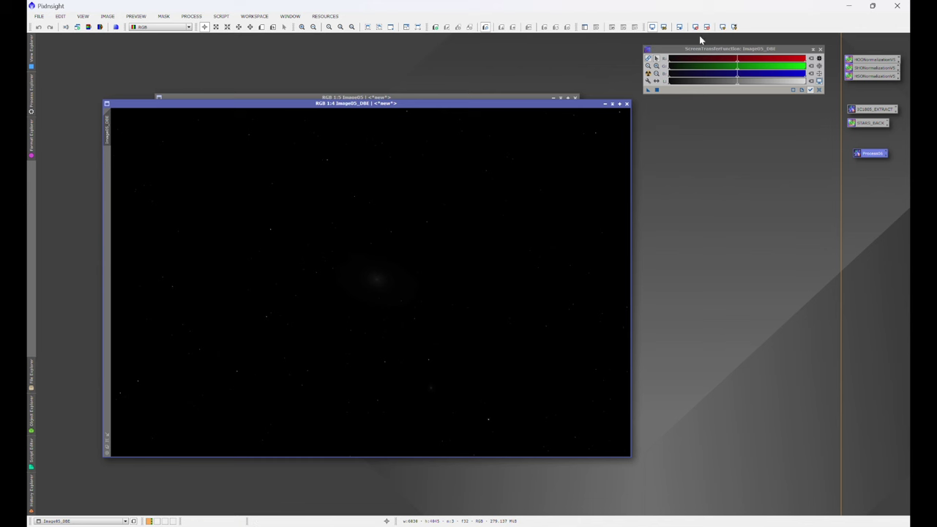
- Apply an automatic screen stretch to the background-corrected image Image05_DBE
drag(704, 48, 716, 170)
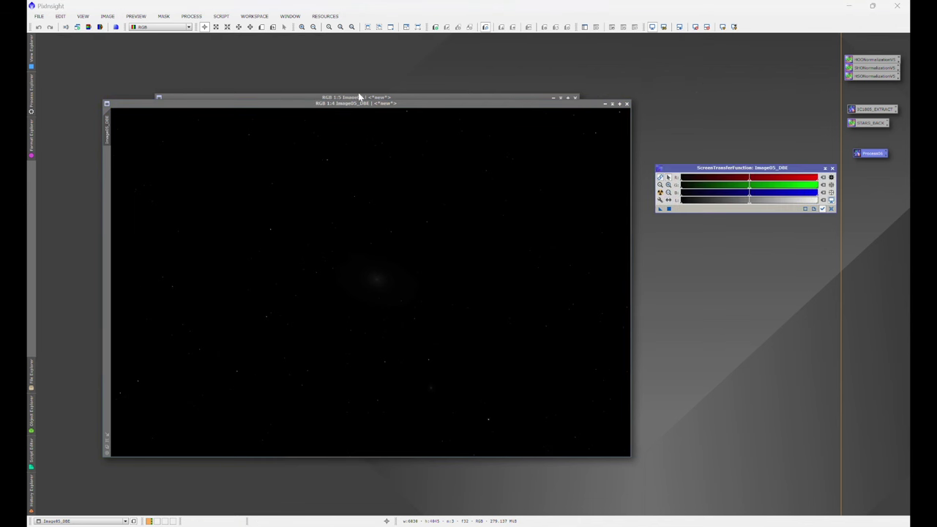
click(418, 107)
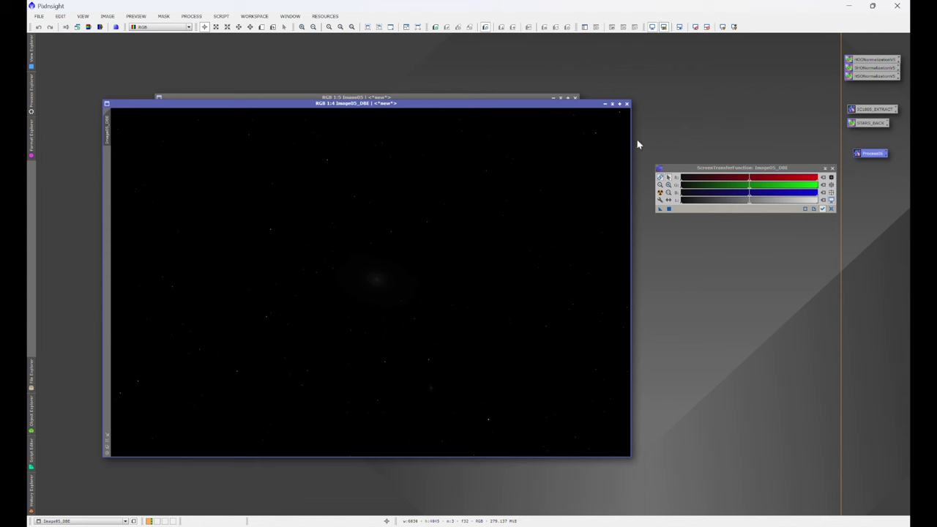
click(660, 192)
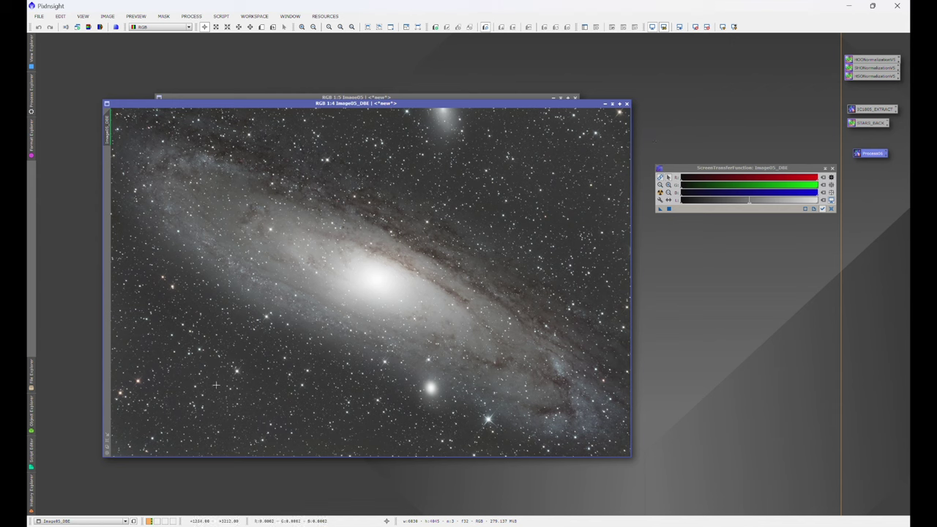
- Place the original Image05 next to Image05_DBE and compare the galaxy before and after background extraction
click(481, 95)
drag(428, 98, 632, 52)
click(492, 104)
drag(493, 105, 429, 111)
drag(600, 170, 689, 184)
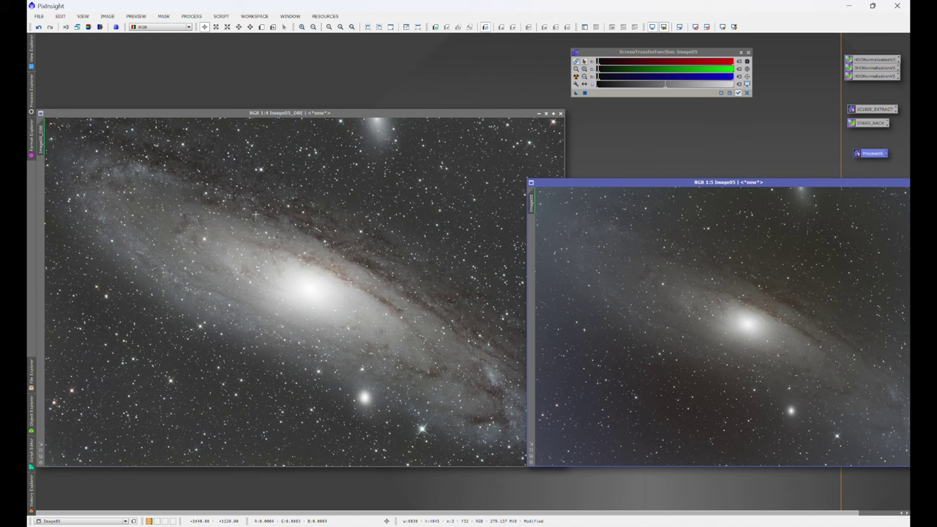
drag(661, 183, 29, 173)
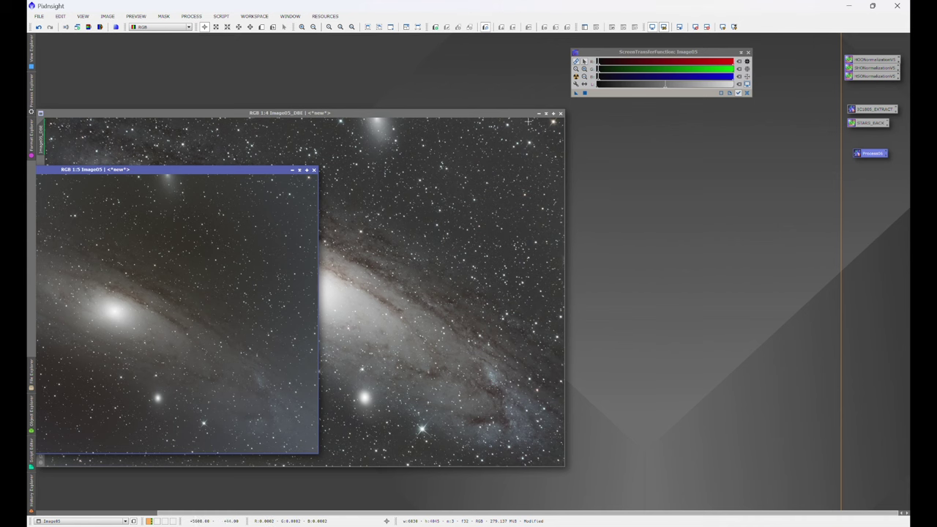
drag(229, 170, 687, 188)
- Iconize the original Image05, store its icon below the saved process icon, and reposition Image05_DBE on the workspace
click(750, 189)
drag(579, 334, 863, 177)
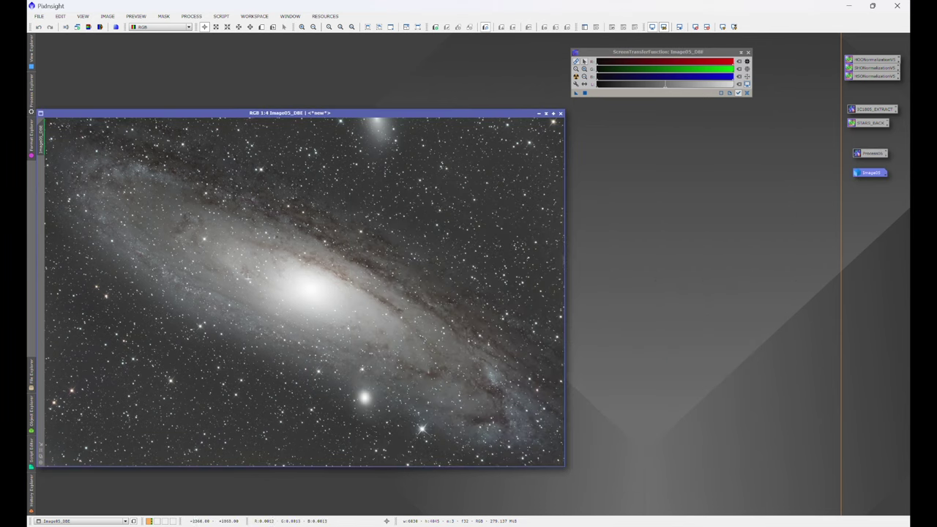
drag(301, 116, 407, 124)
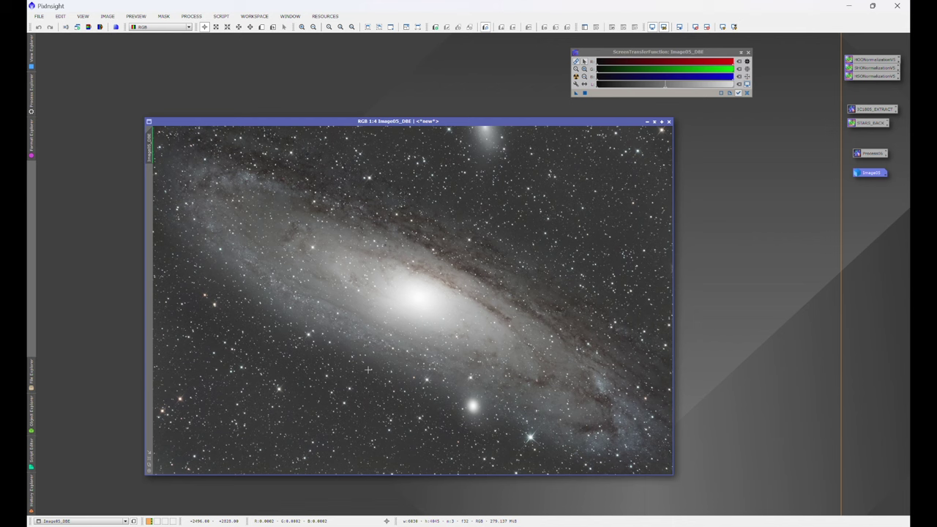
drag(496, 121, 448, 123)
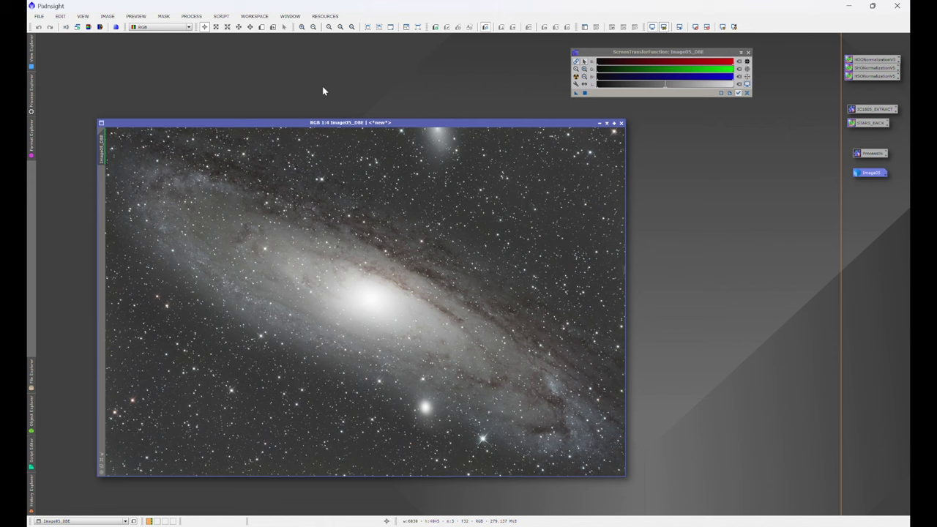
- Open BackgroundNeutralization and set its reference image to Image05_DBE
click(195, 20)
mouse_move(210, 27)
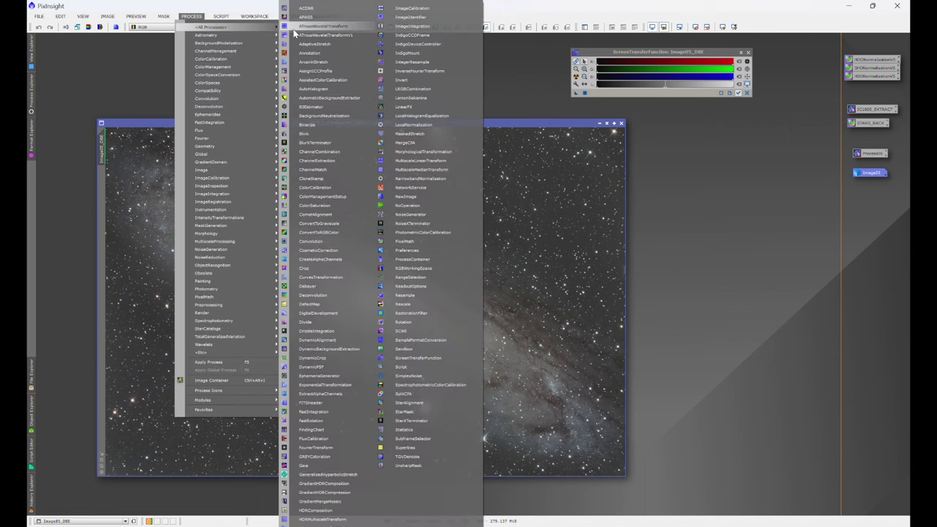
click(317, 118)
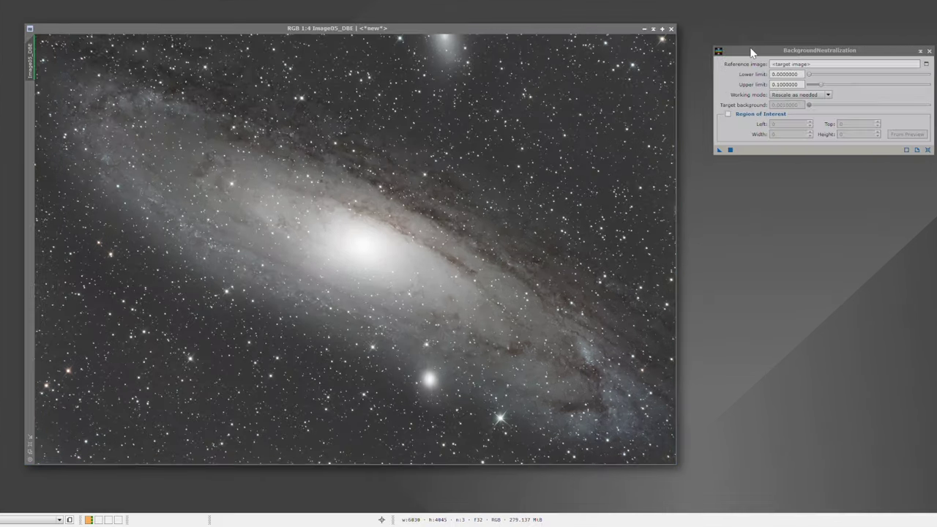
drag(686, 139, 672, 150)
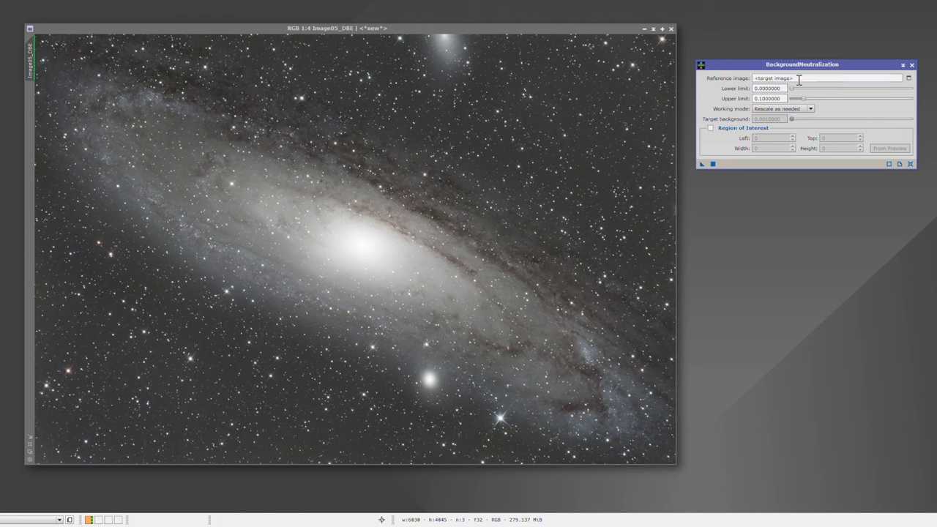
click(909, 77)
click(521, 197)
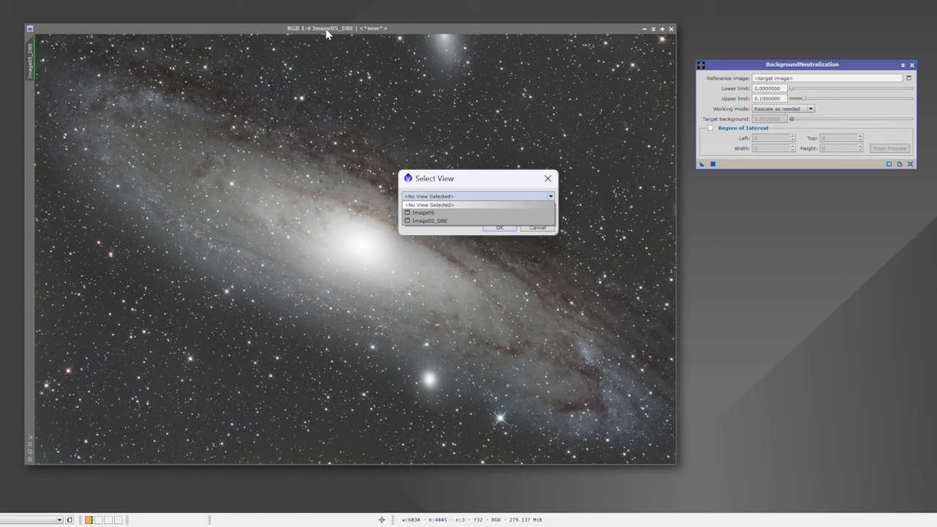
click(439, 220)
click(500, 226)
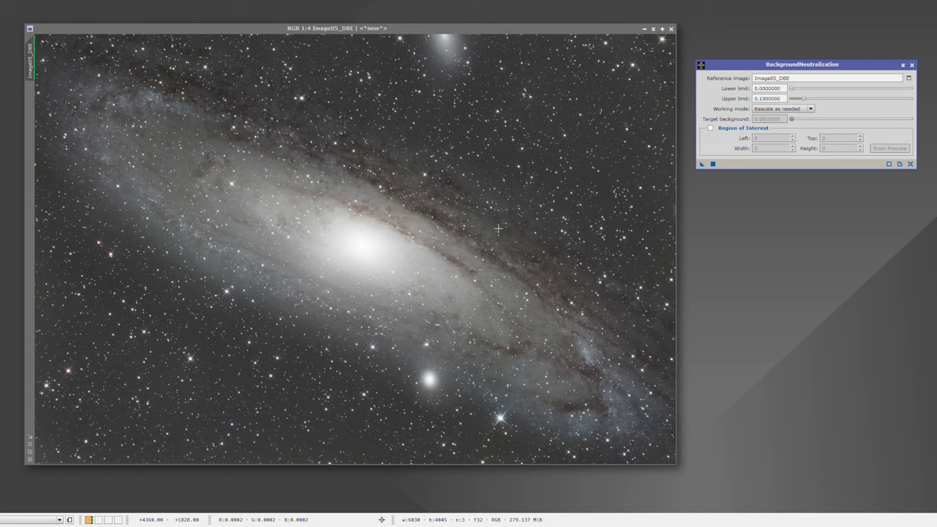
- Enable the region of interest and draw a preview of about 57 × 40 px on star-free sky above the galaxy
click(712, 128)
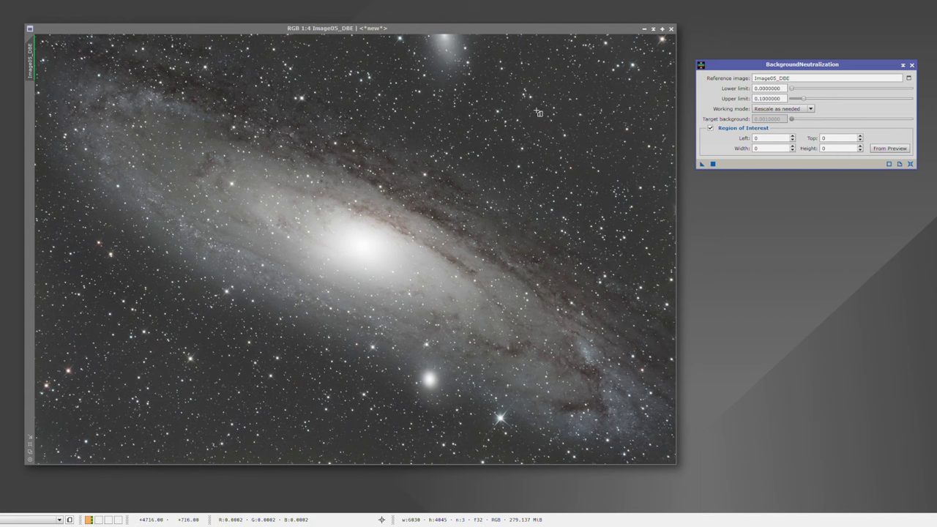
scroll(525, 110, up, 5)
drag(479, 47, 550, 97)
scroll(503, 253, down, 5)
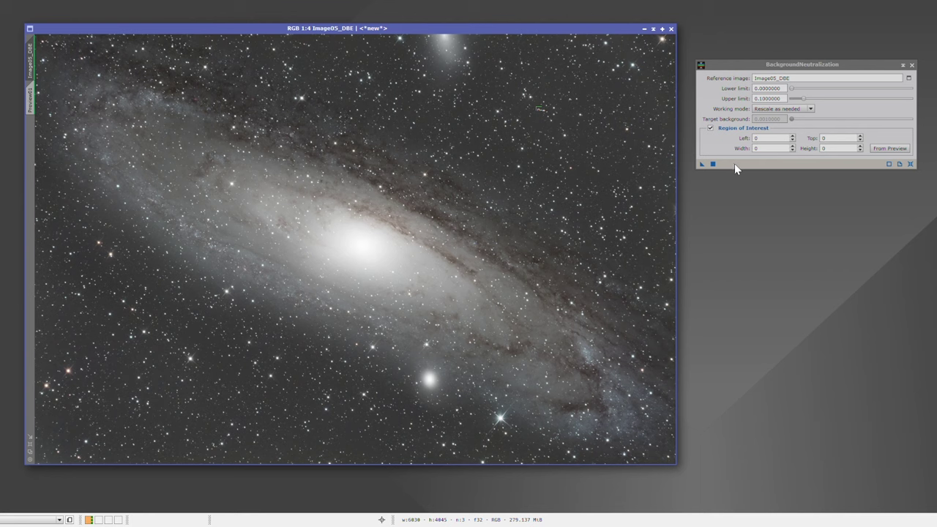
- Take the region of interest from Preview01: left 4712, top 678, width 57, height 40
click(32, 100)
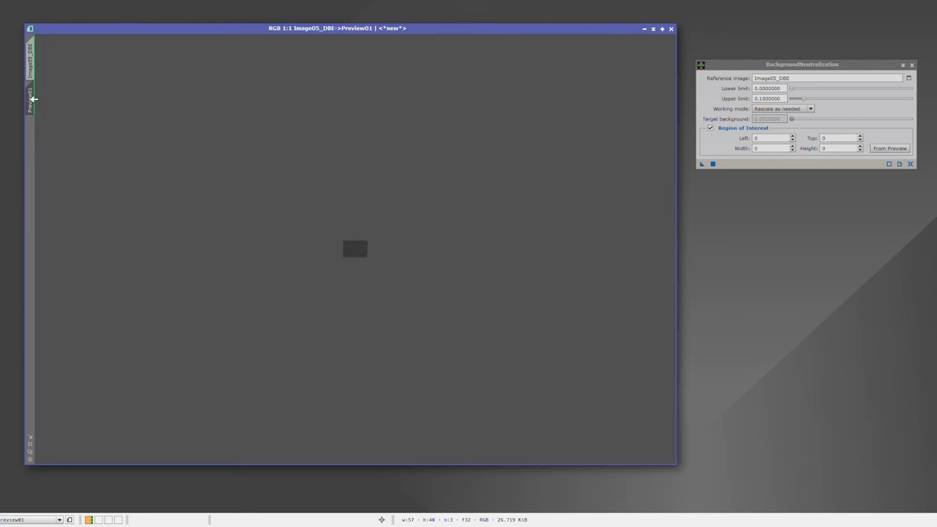
drag(33, 102, 715, 135)
click(885, 147)
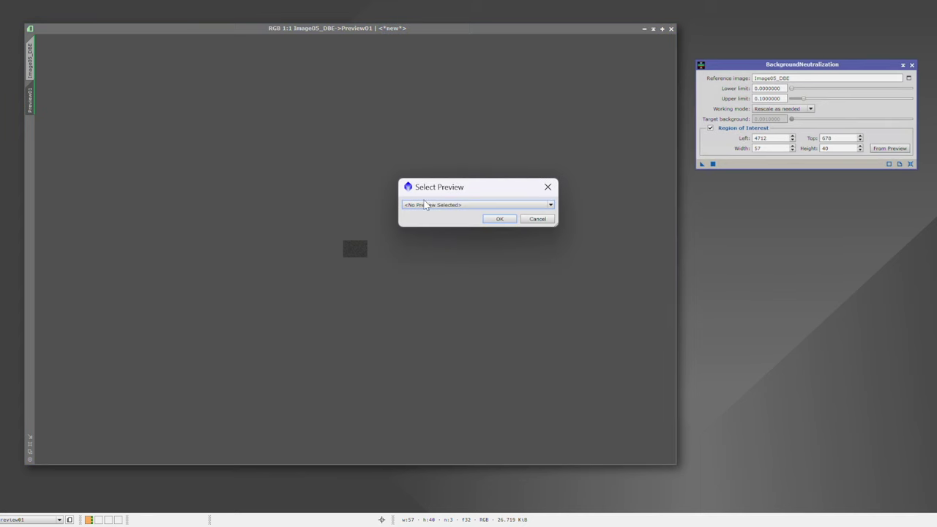
click(532, 205)
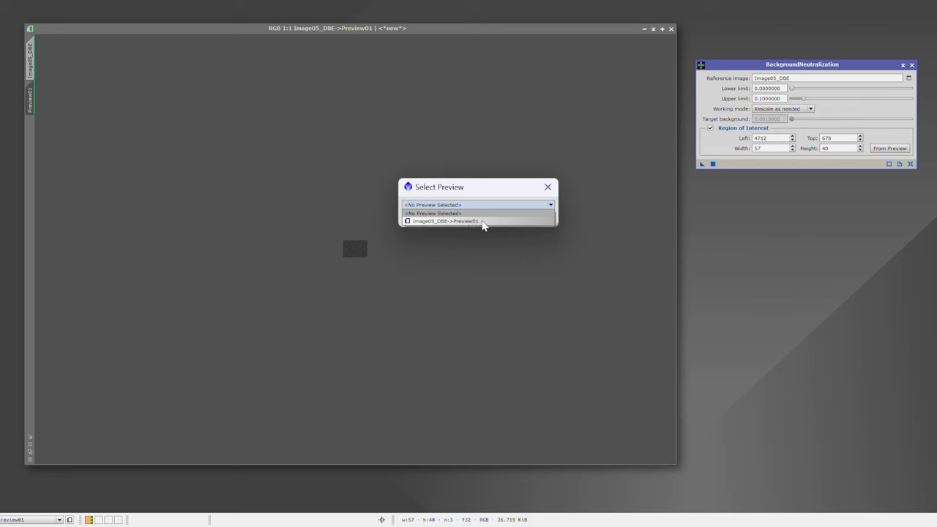
click(473, 221)
click(548, 187)
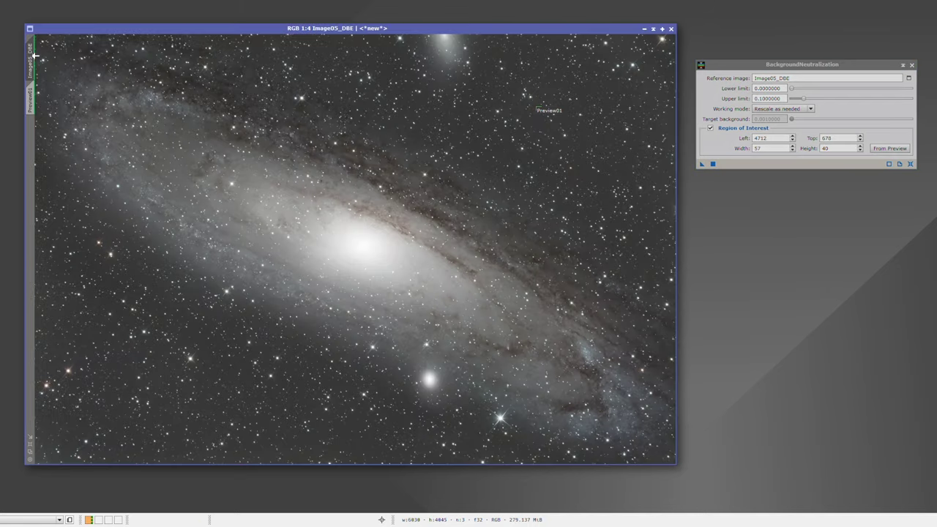
- Return to the full Image05_DBE view, apply BackgroundNeutralization to it, and dismiss the process console
click(30, 57)
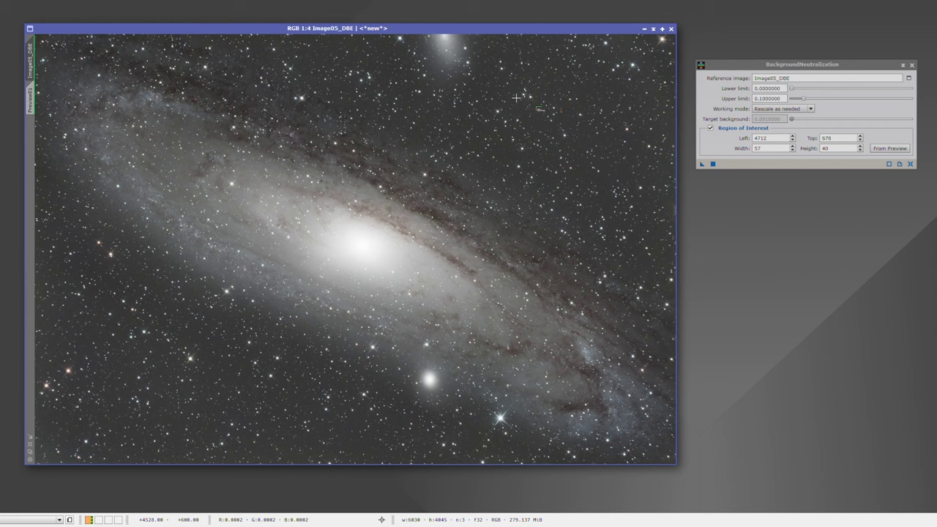
drag(702, 164, 571, 154)
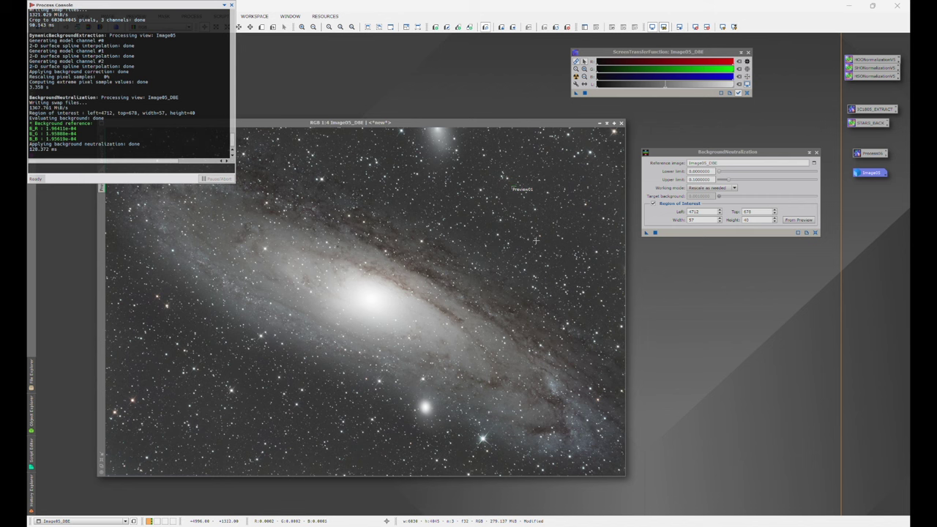
click(231, 5)
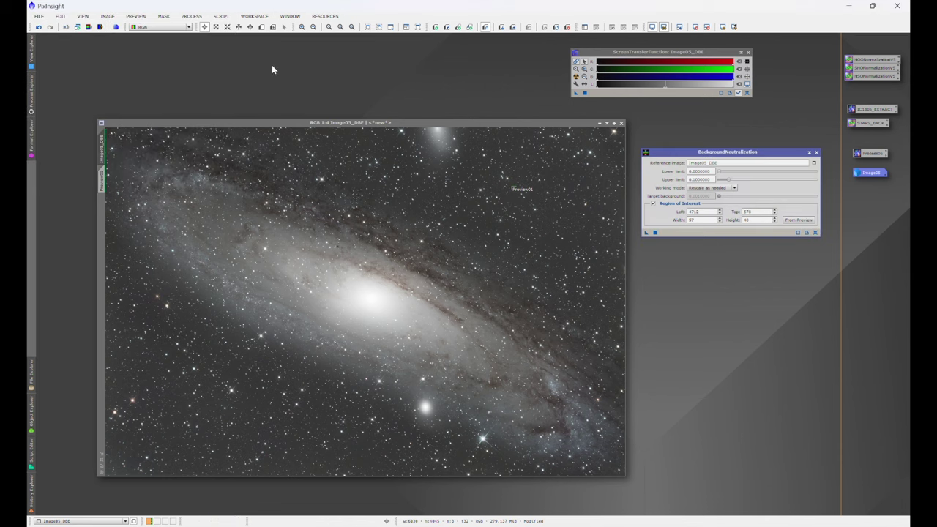
- Delete the preview from Image05_DBE and close the BackgroundNeutralization process
click(135, 15)
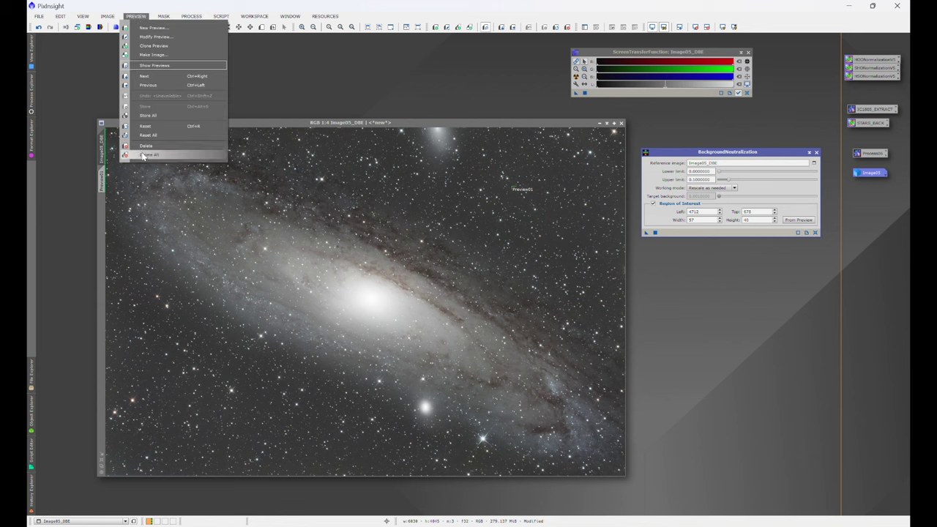
click(141, 152)
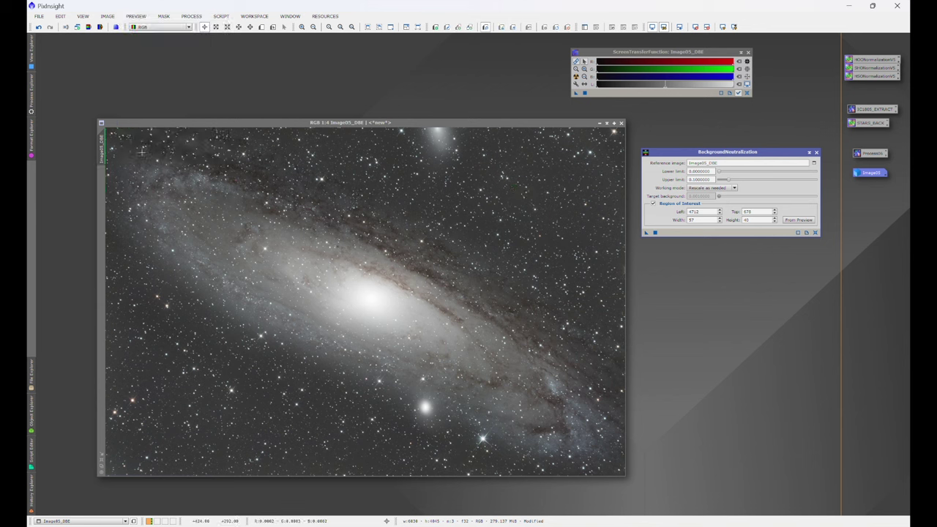
click(816, 152)
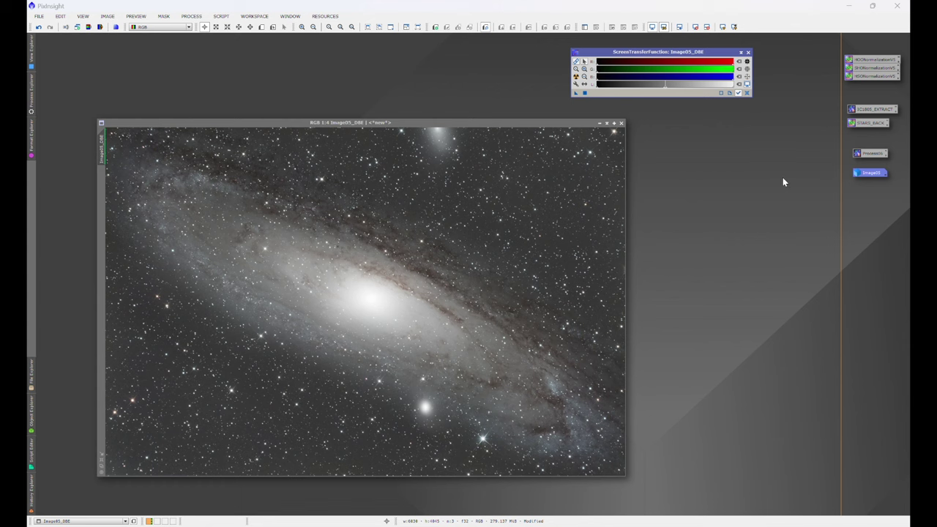
- Rotate the Image05_DBE galaxy image by 180°
click(107, 16)
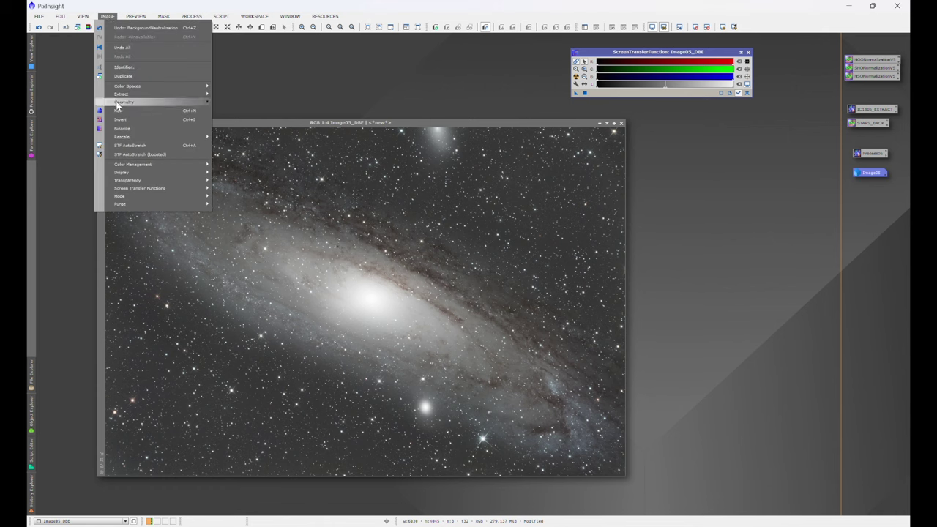
mouse_move(120, 101)
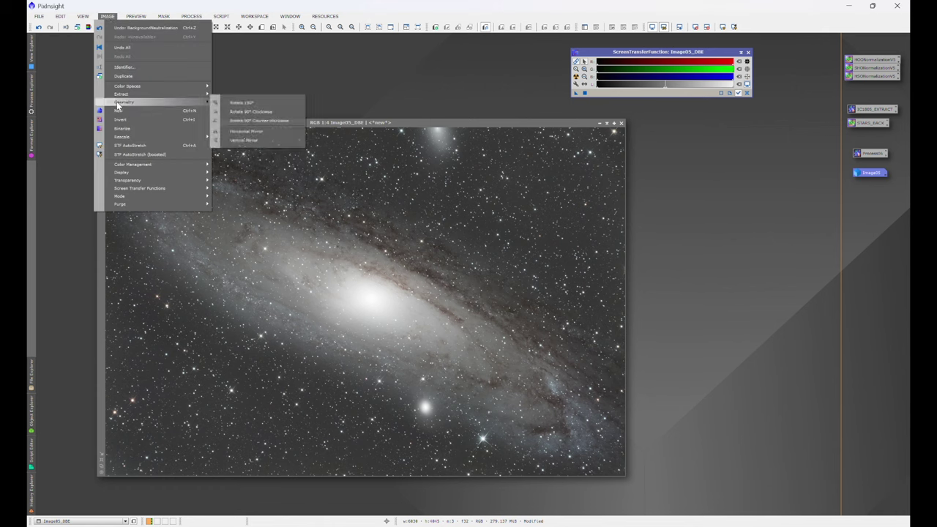
click(257, 102)
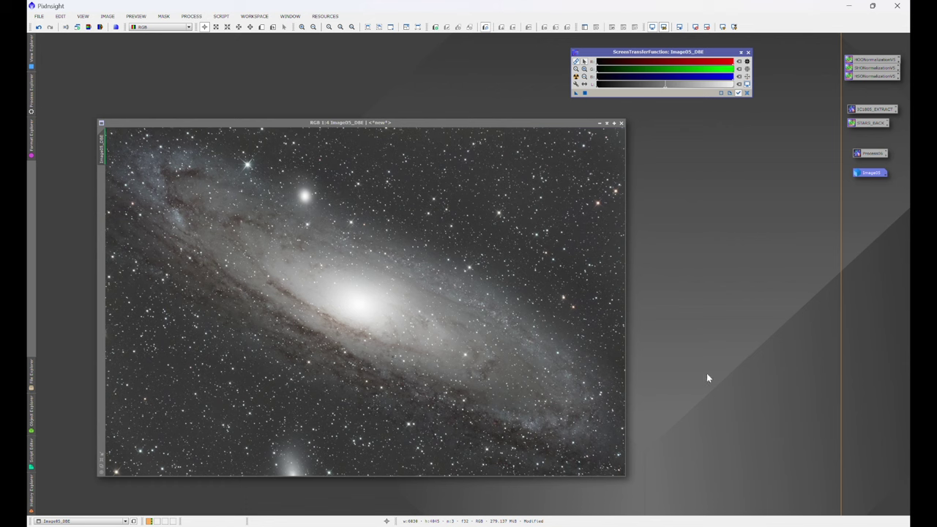
- Start the ImageSolver script for the active image and search online for the coordinates of object m31
click(221, 16)
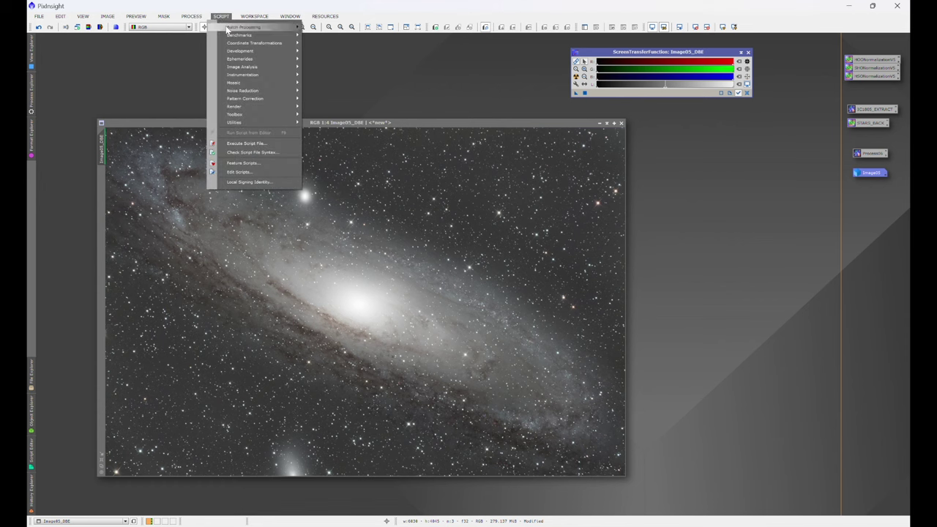
mouse_move(243, 66)
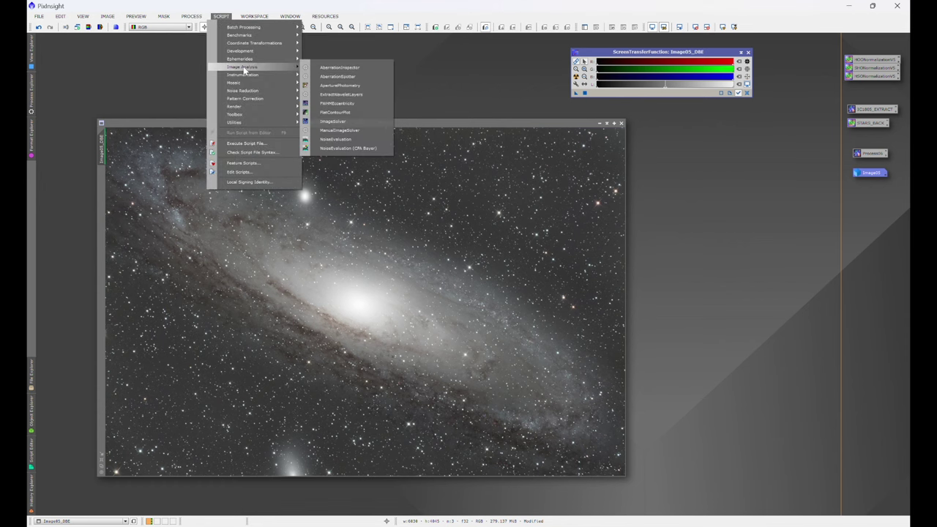
click(342, 124)
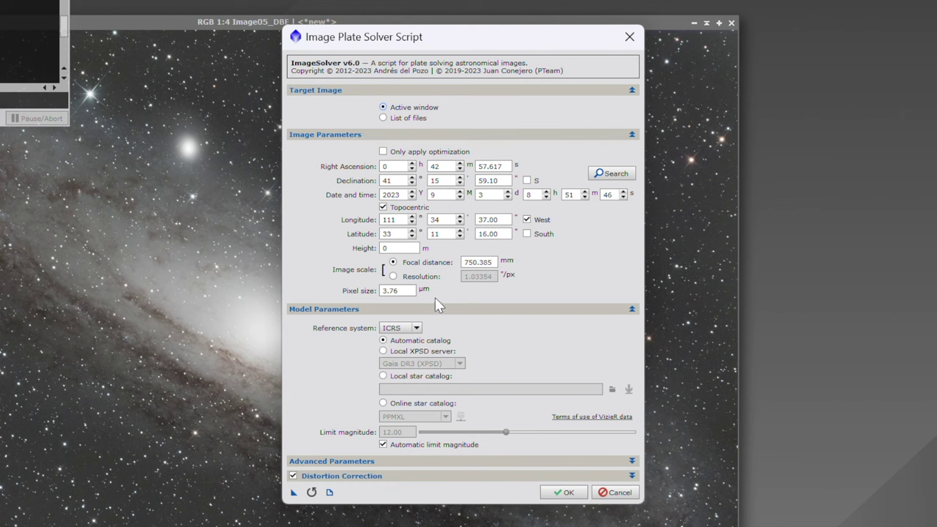
click(612, 173)
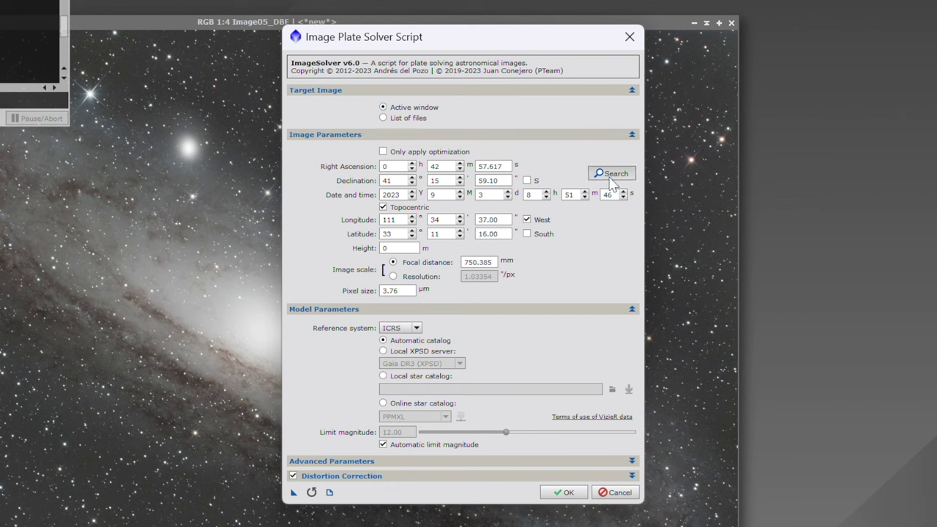
text(m31)
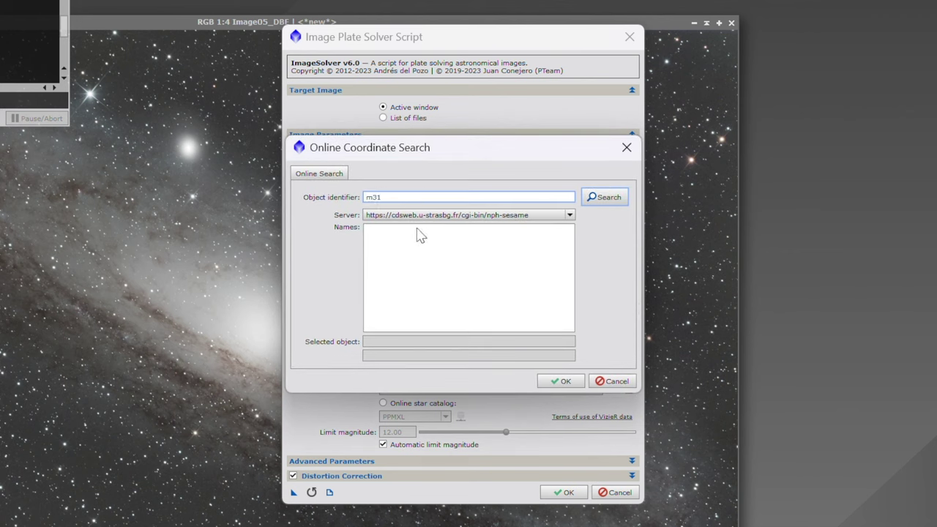
click(596, 197)
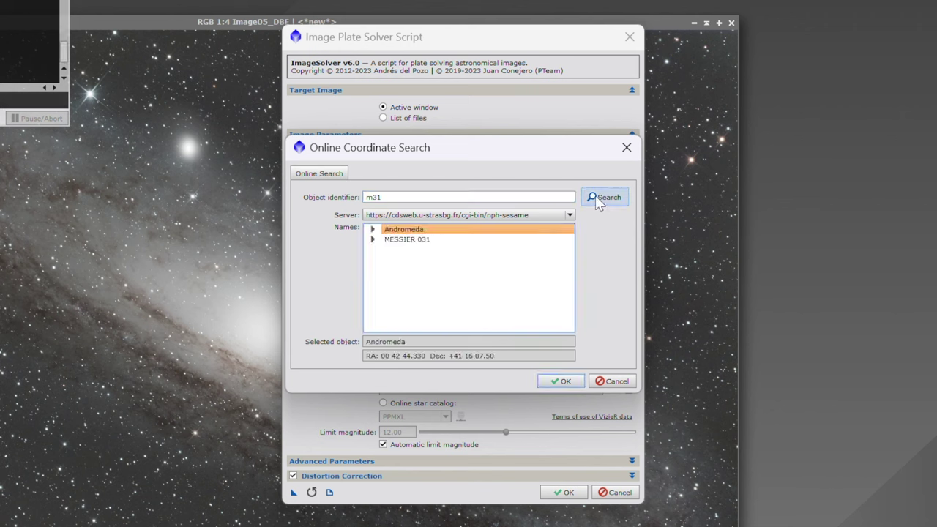
- Choose M 31 under Andromeda as the coordinate source, plate-solve the image, and dismiss the process console
click(374, 239)
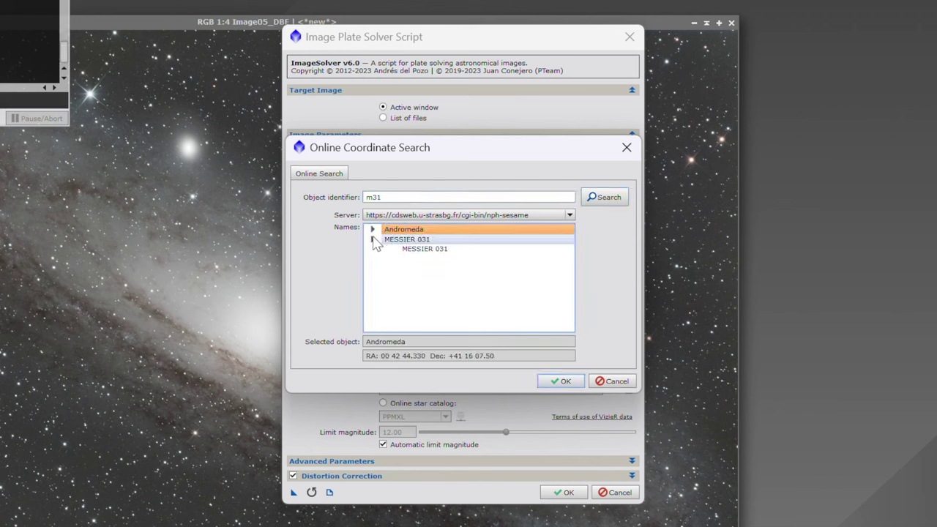
click(372, 229)
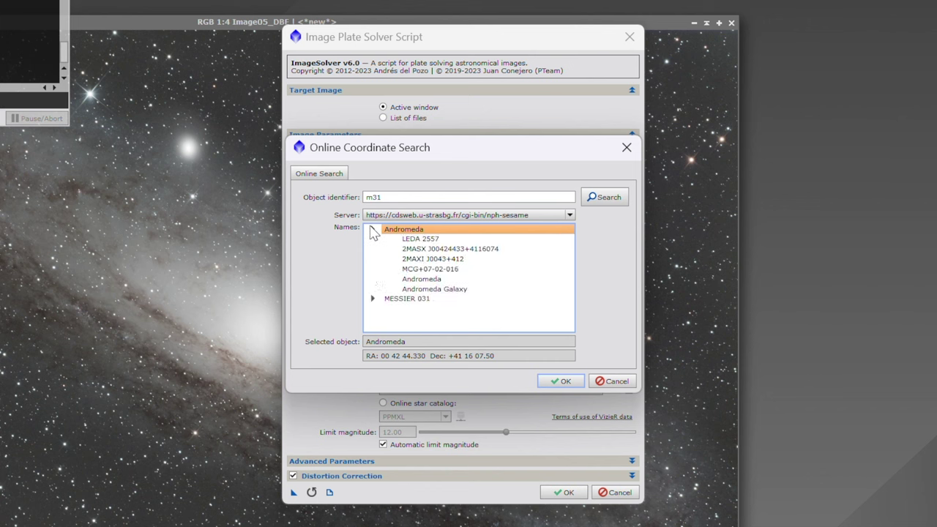
click(431, 240)
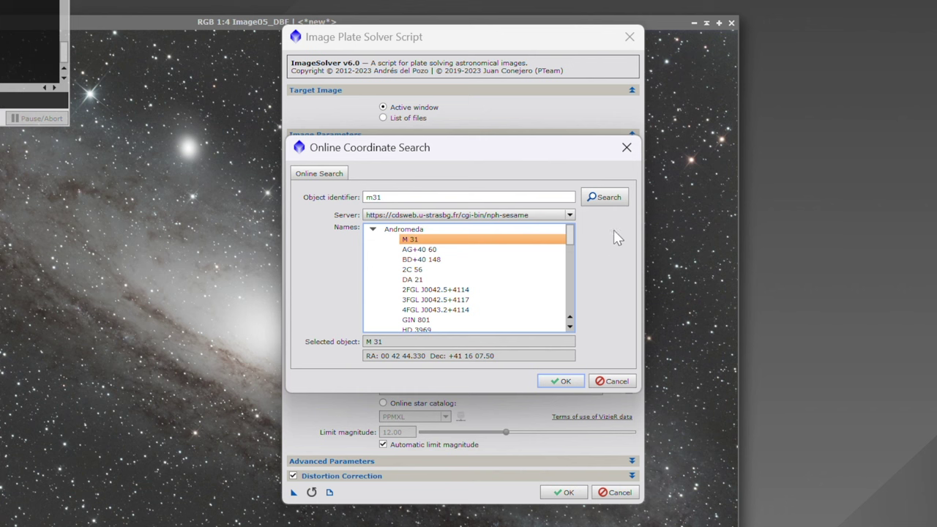
click(565, 381)
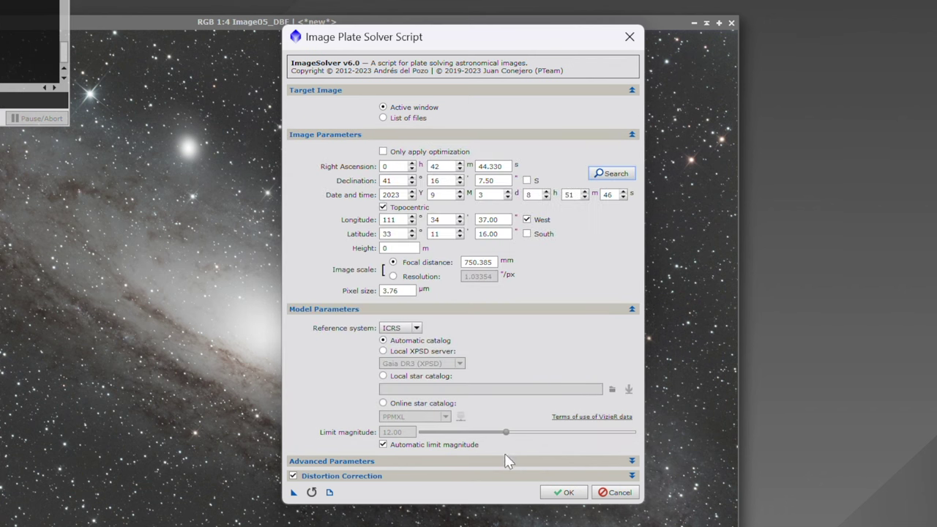
click(560, 494)
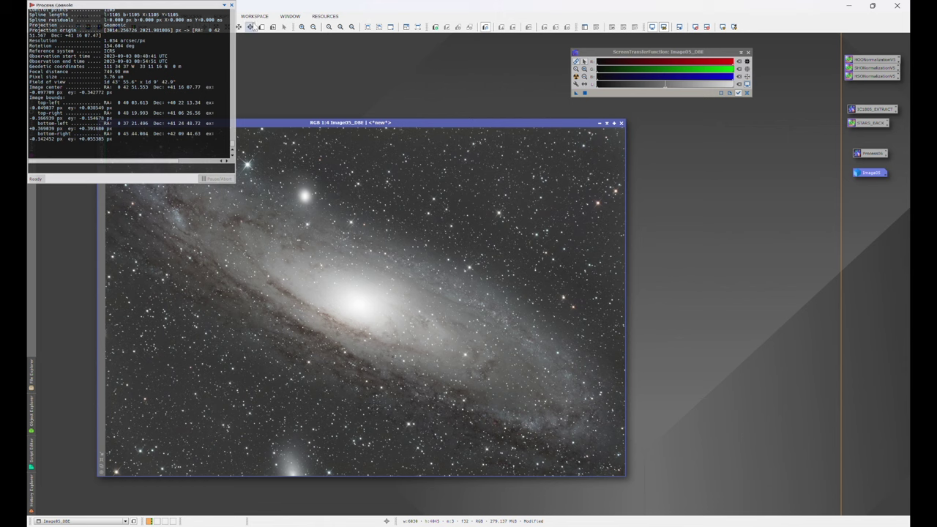
click(231, 5)
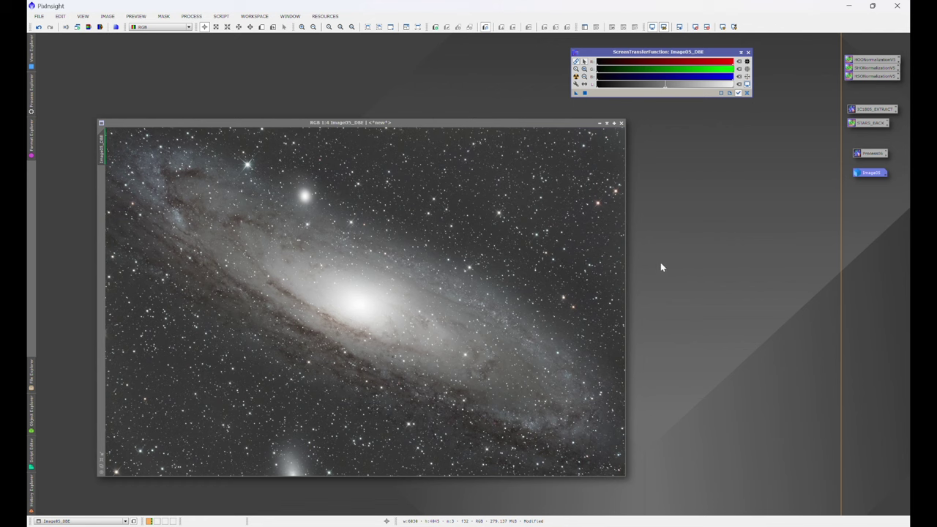
- Open SpectrophotometricColorCalibration beside the image and set its QE curve to Sony IMX411/455/461/533/571
click(194, 16)
mouse_move(211, 29)
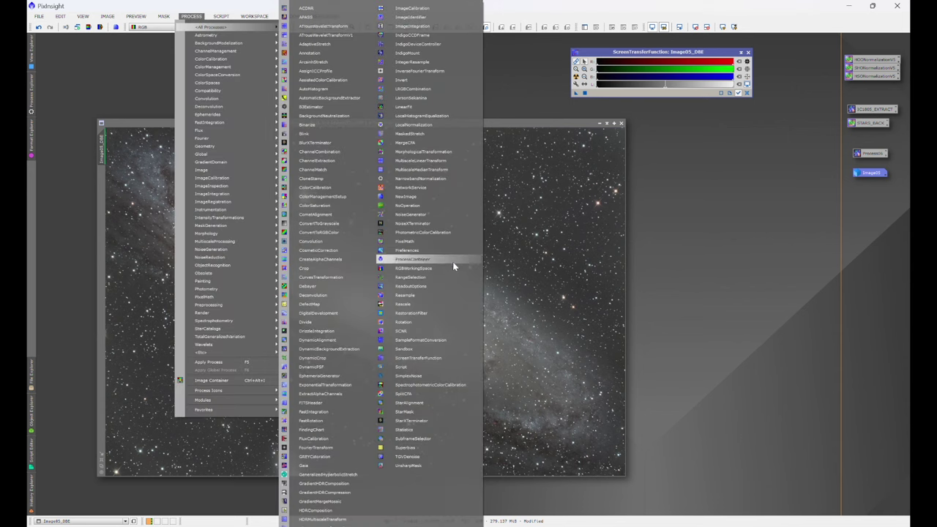
click(435, 385)
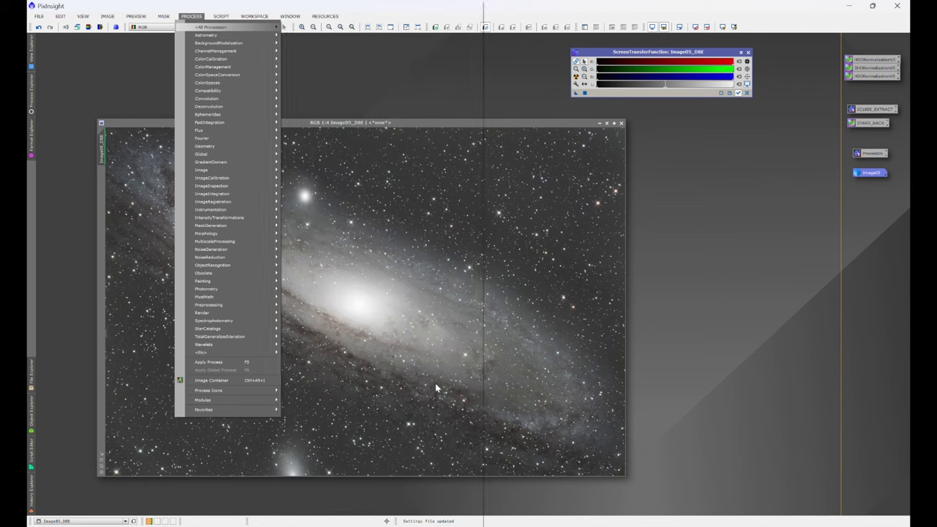
drag(557, 120, 534, 115)
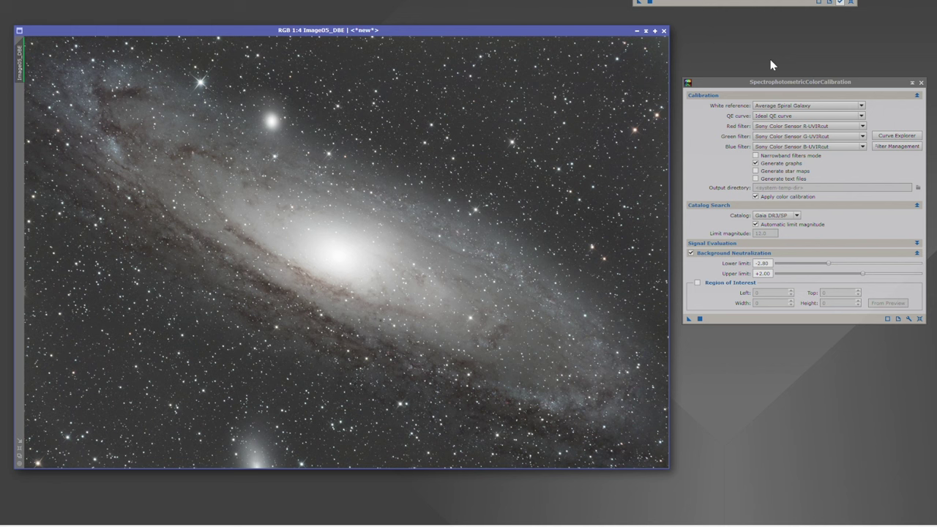
click(775, 117)
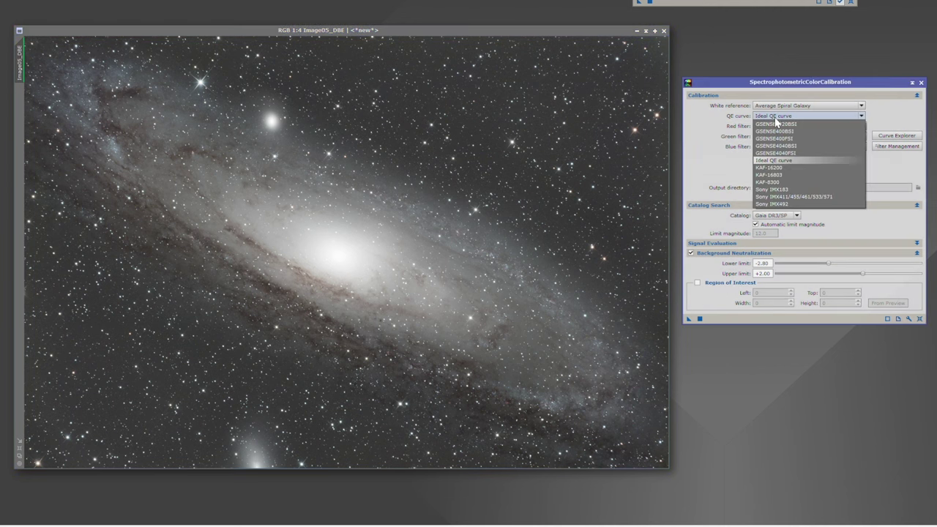
click(803, 197)
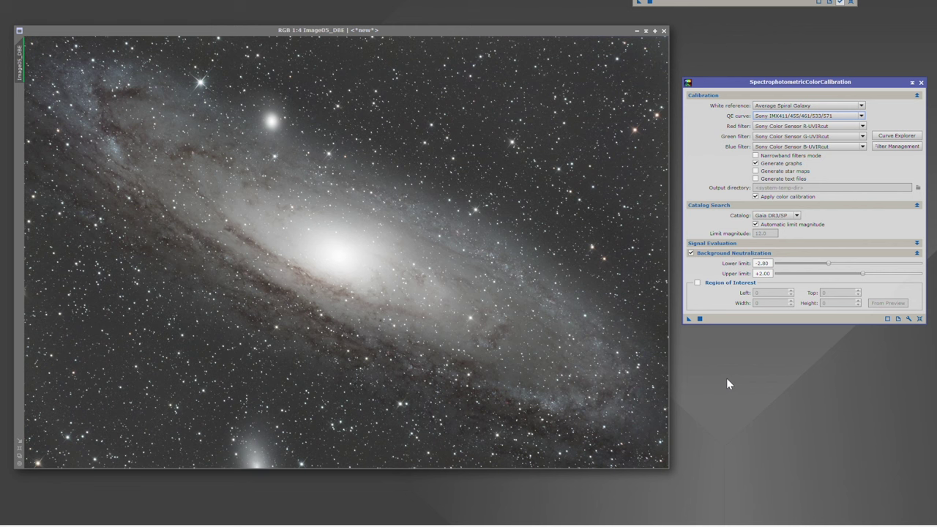
- Set the red, green and blue filters to Sony CMOS R-, G- and B-UVIRcut / Antlia Triband respectively
click(846, 126)
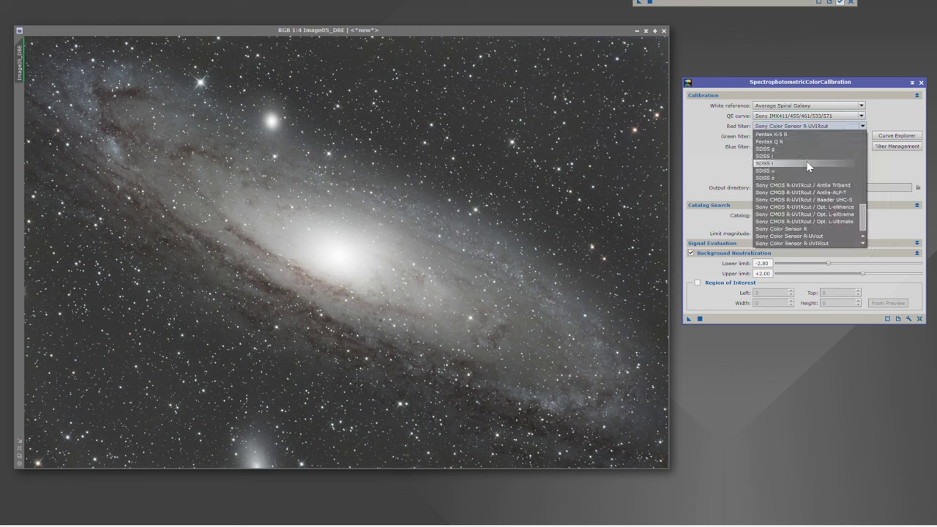
click(825, 188)
click(831, 136)
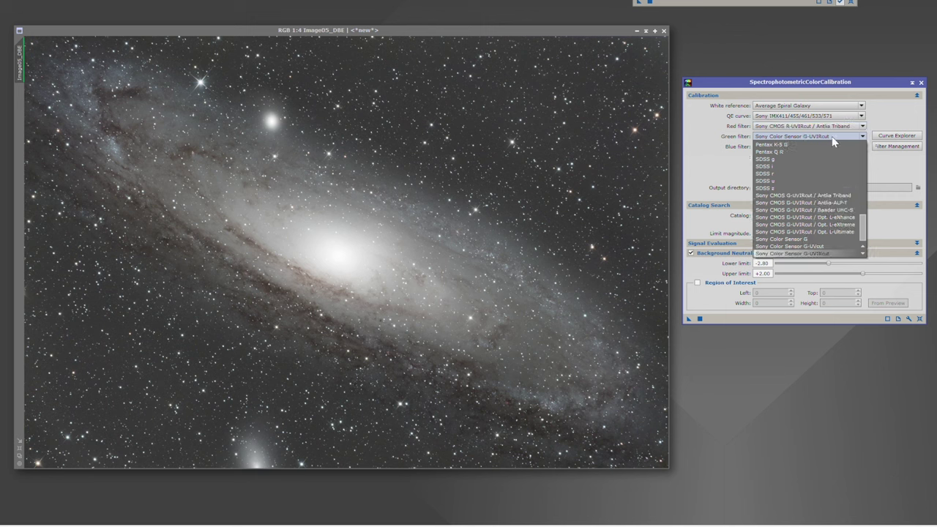
click(836, 192)
click(838, 146)
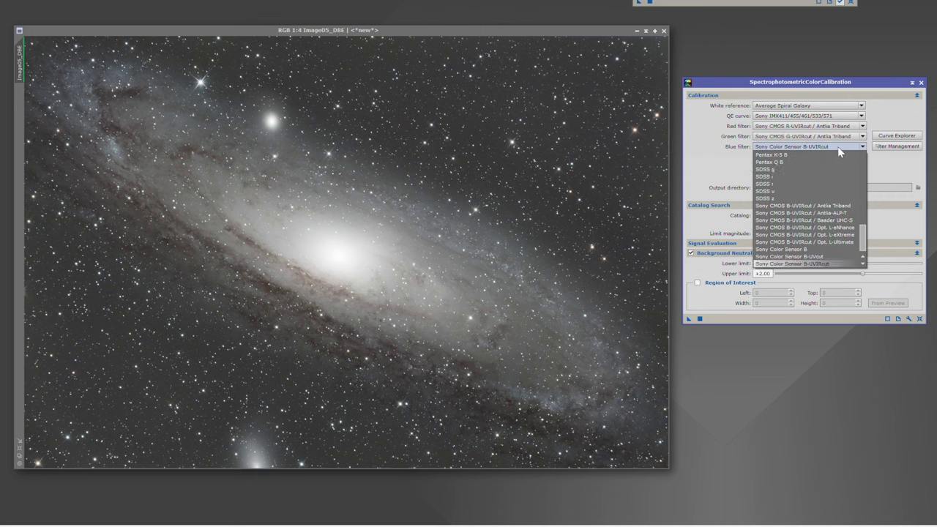
click(837, 209)
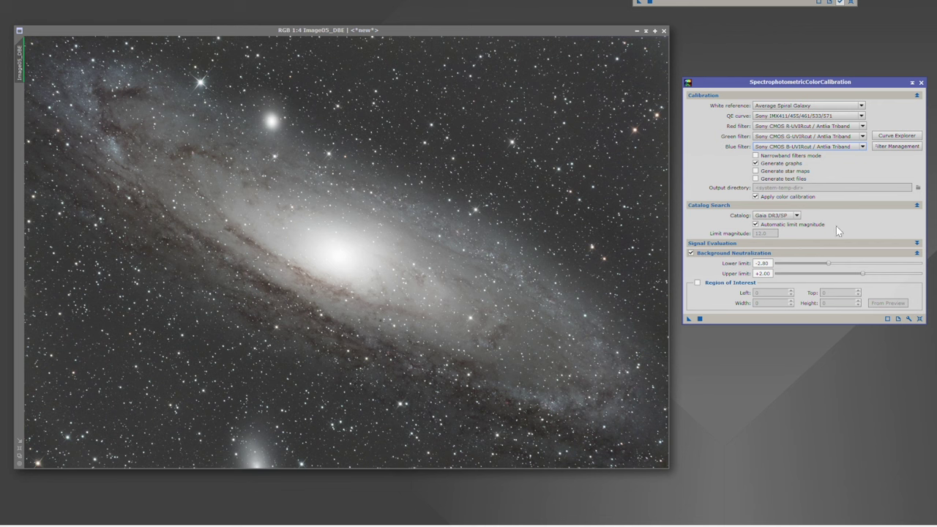
- Enable the background neutralization region of interest and draw a preview of about 54 × 42 px on star-free sky above the galaxy
click(697, 283)
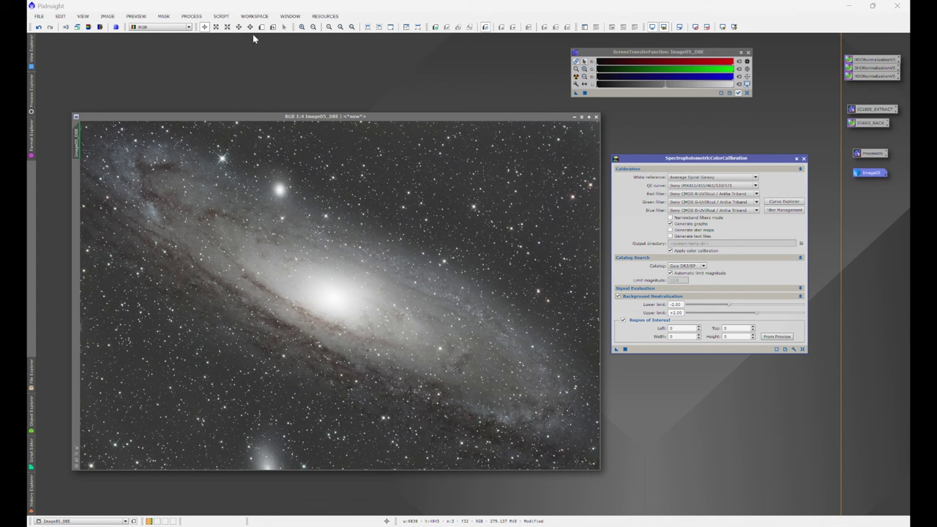
click(262, 28)
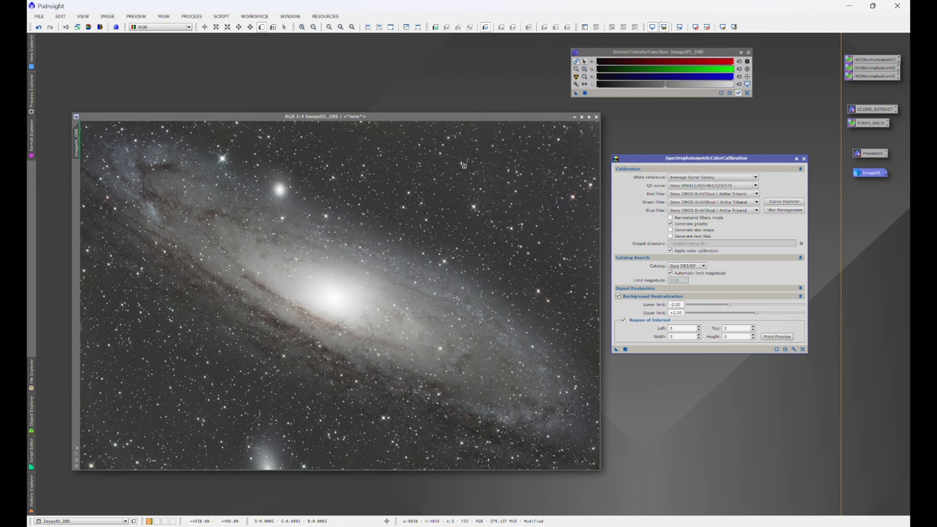
scroll(461, 184, up, 4)
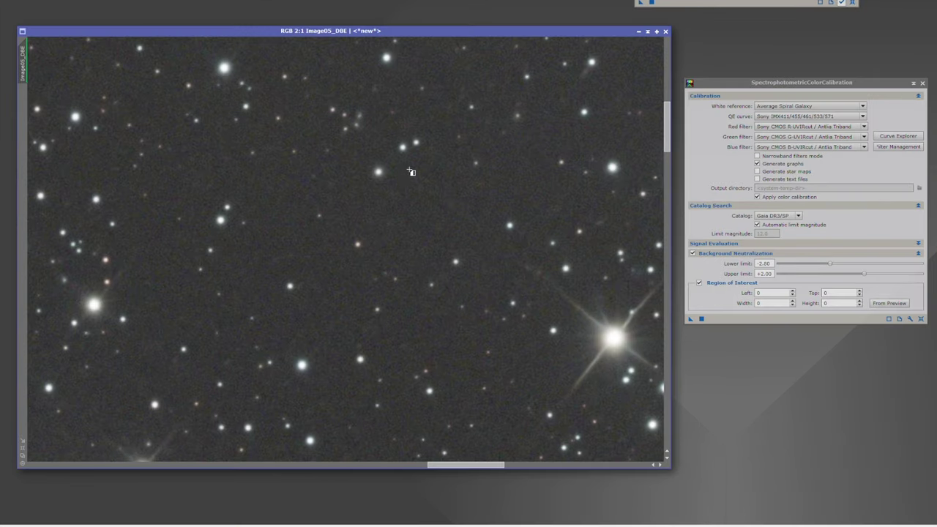
drag(390, 228, 429, 253)
drag(458, 201, 458, 201)
drag(247, 170, 293, 205)
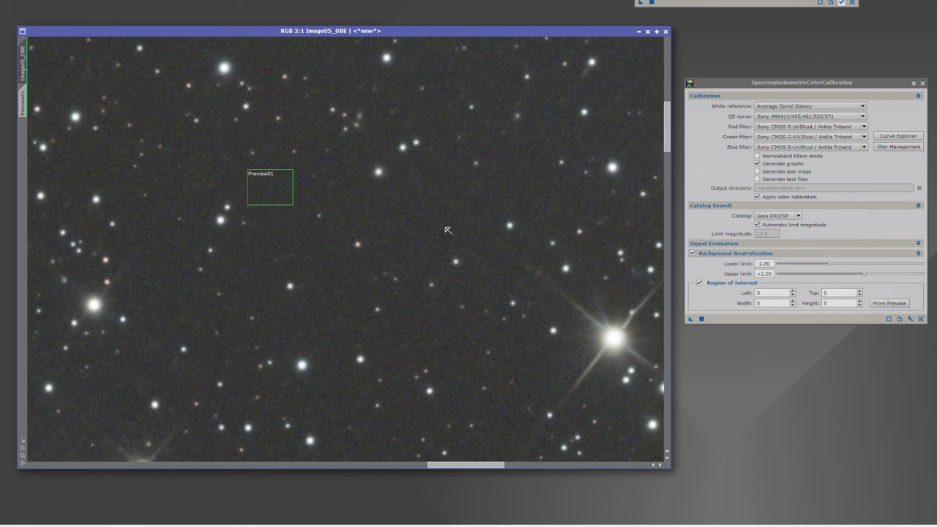
- Take the region of interest from Preview01 (left 4136, top 794, width 54, height 42) and apply SpectrophotometricColorCalibration to Image05_DBE
scroll(447, 227, down, 4)
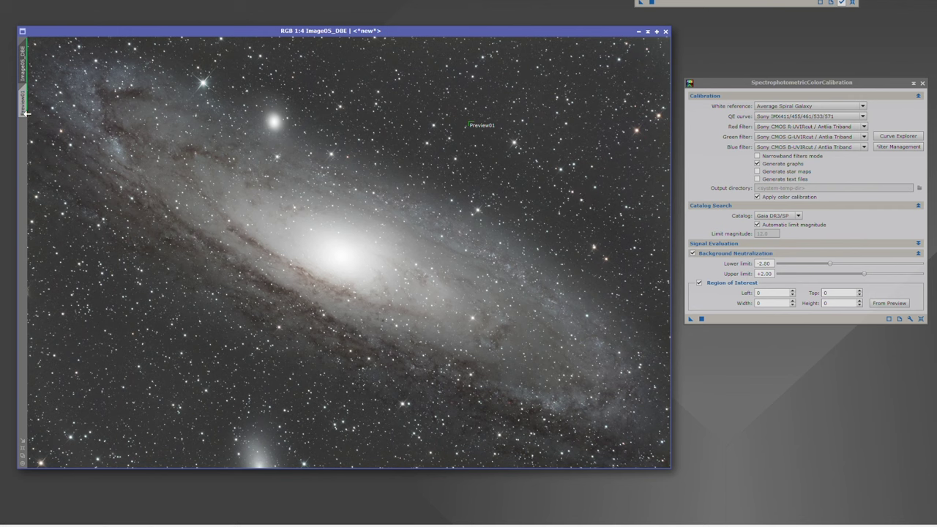
click(875, 301)
click(526, 215)
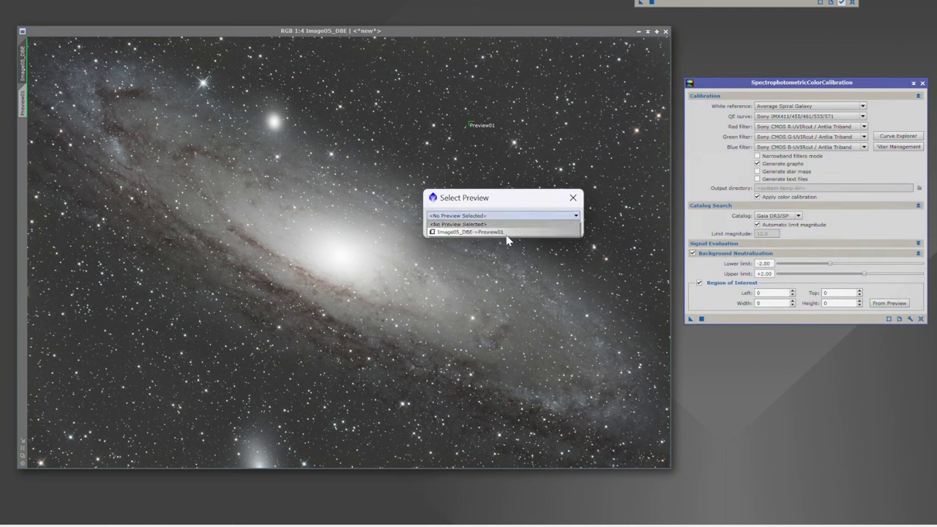
click(468, 232)
click(521, 229)
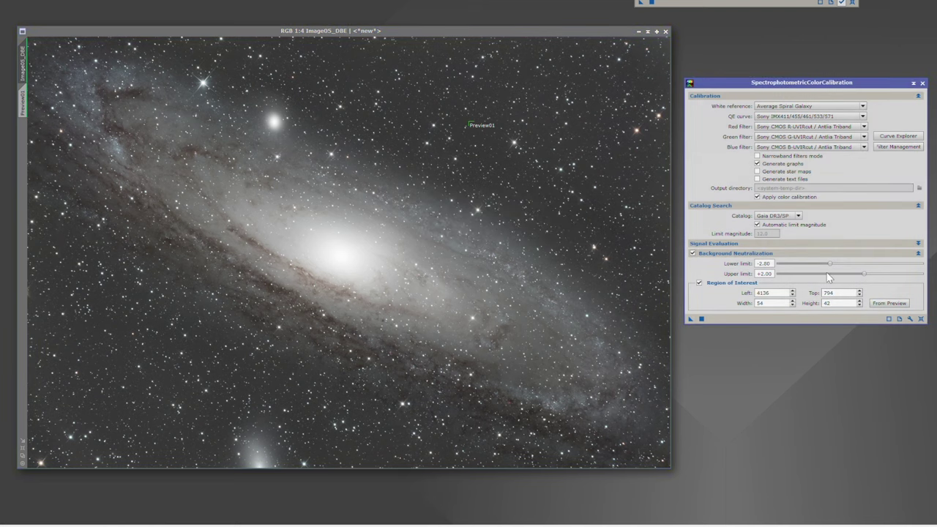
drag(690, 319, 487, 253)
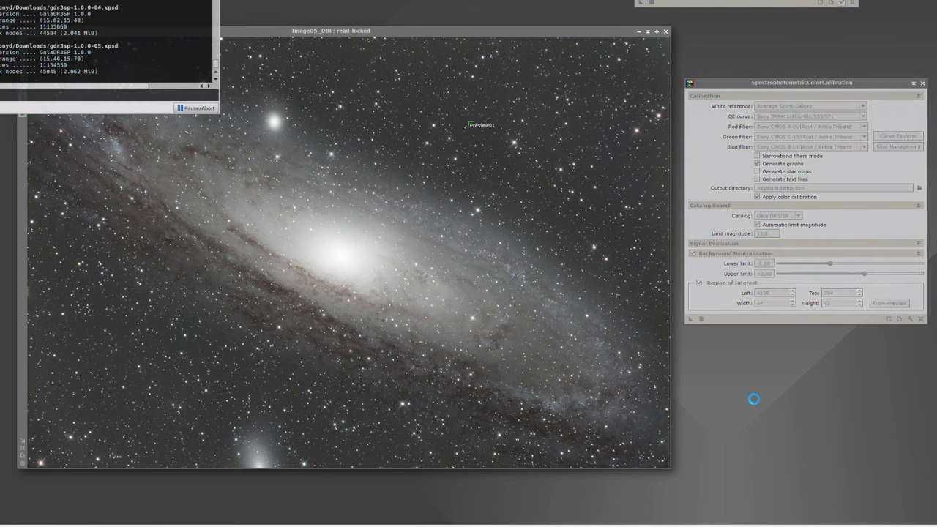